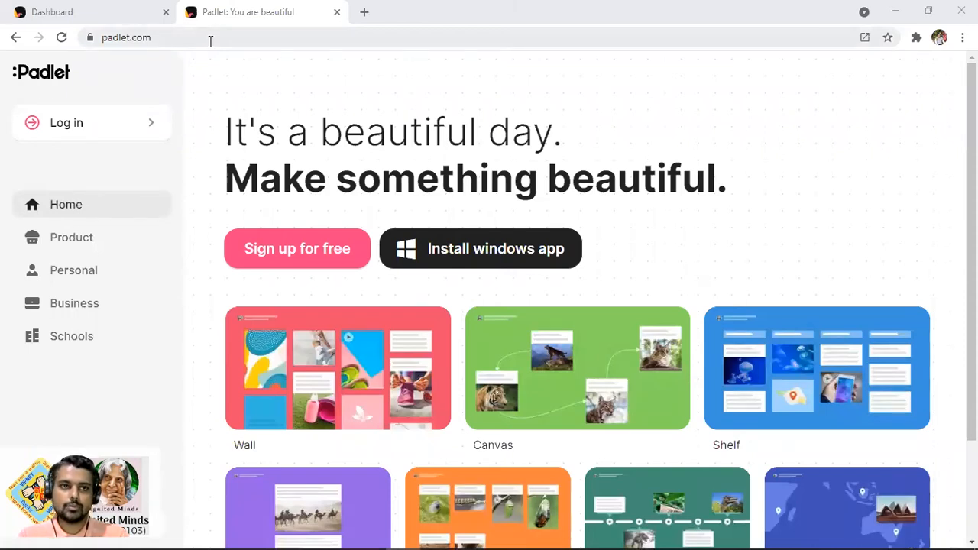
Highlight the padlet.com address and open Padlet's 'Sign up for free' page
drag(213, 37, 99, 36)
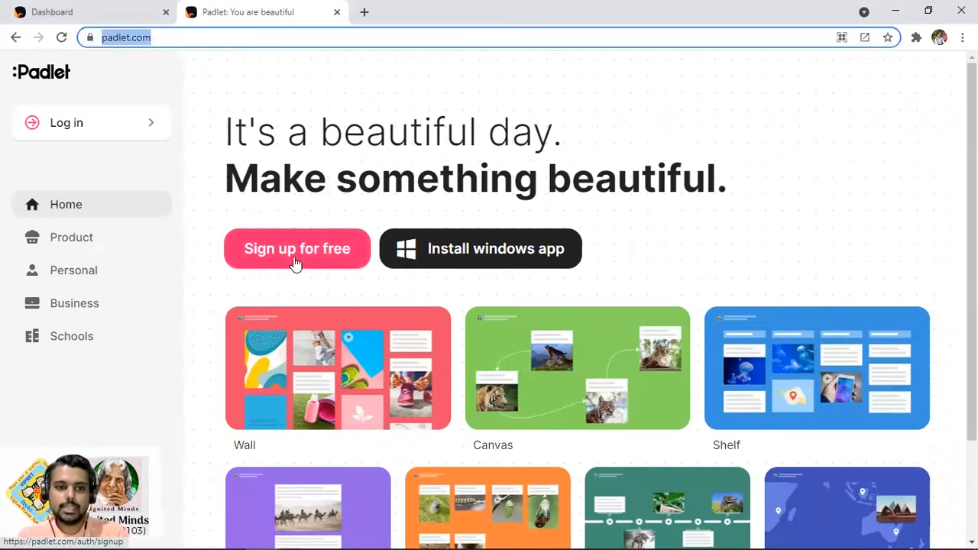
click(296, 263)
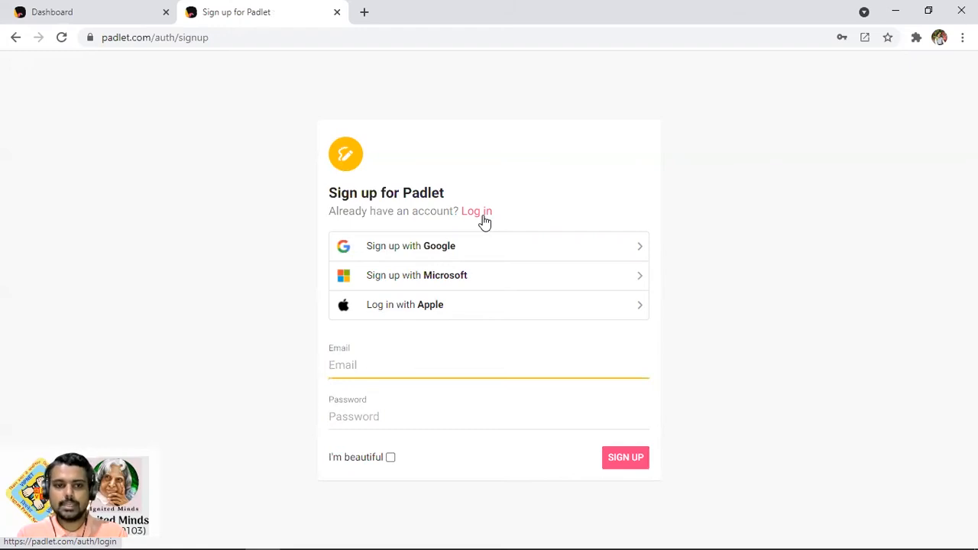
Log in to Padlet with Google, briefly marking the dashboard in red, then start a new padlet
click(482, 215)
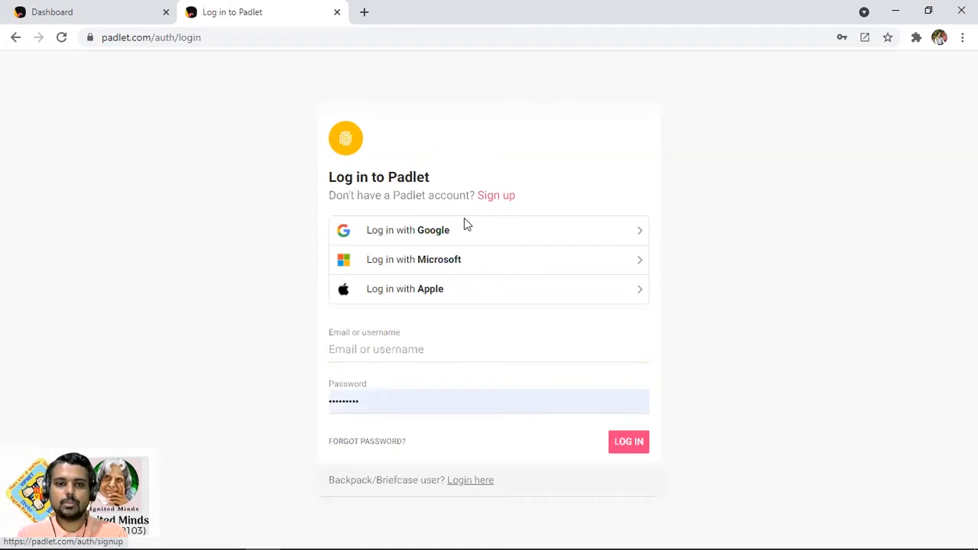
click(448, 233)
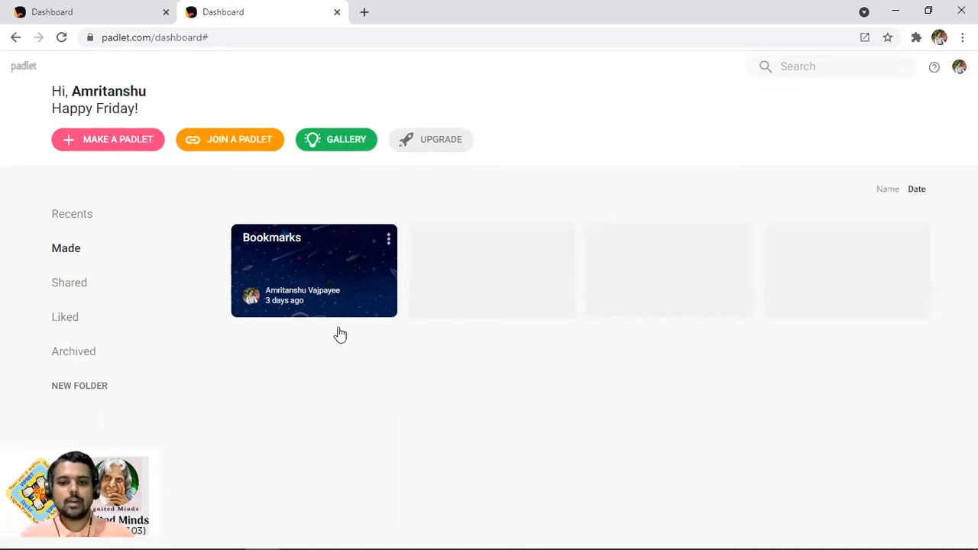
mouse_move(182, 120)
mouse_down()
mouse_move(28, 158)
mouse_move(176, 116)
mouse_up()
drag(138, 176, 172, 229)
mouse_move(139, 159)
mouse_down()
mouse_move(138, 182)
mouse_move(135, 157)
mouse_up()
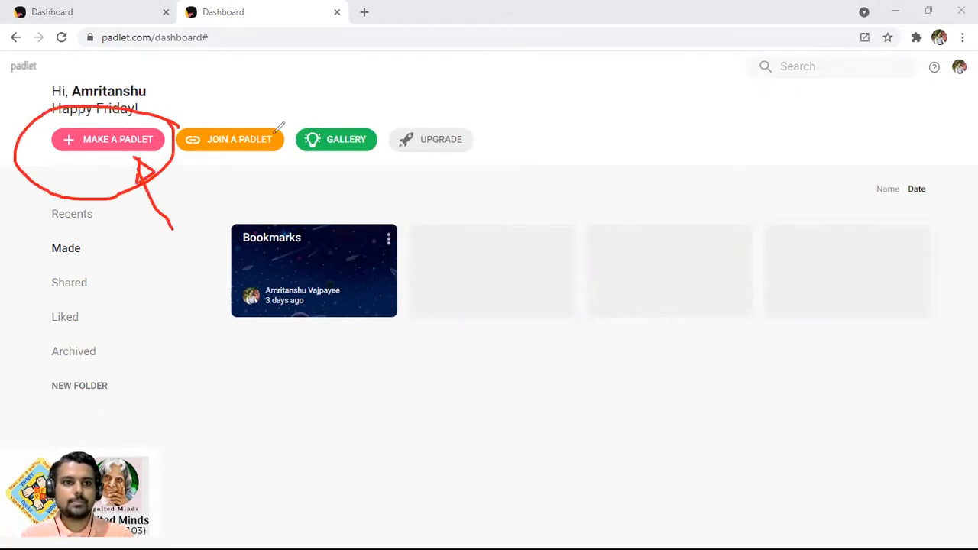
key(ctrl+z)
key(ctrl+z)
key(ctrl+z)
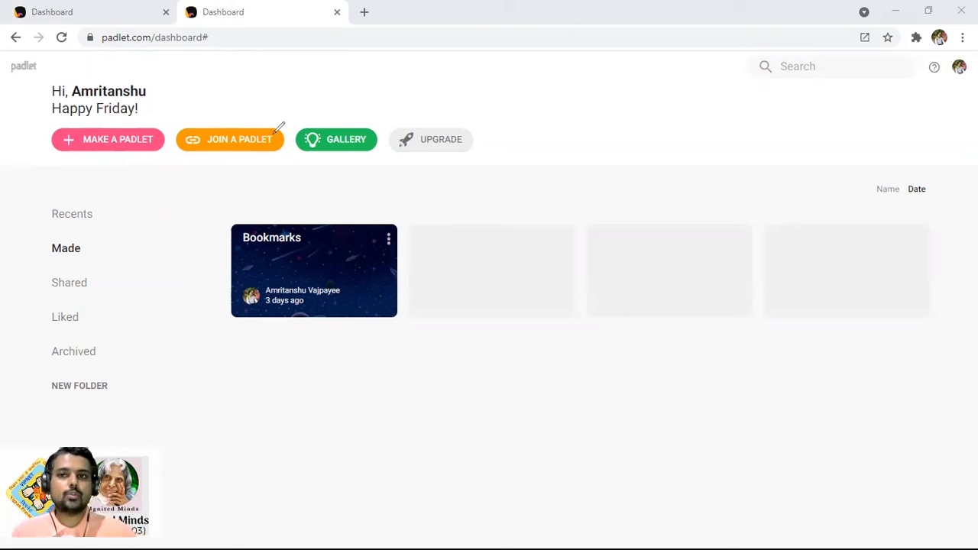
click(112, 141)
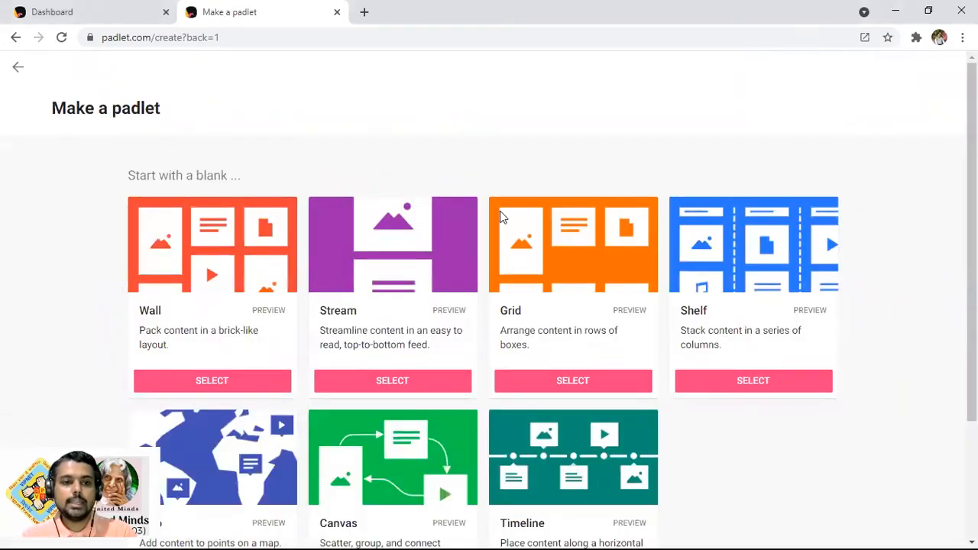
Browse the blank layouts, briefly circling Wall and Stream in red, then preview a sample Wall padlet
scroll(730, 304, down, 2)
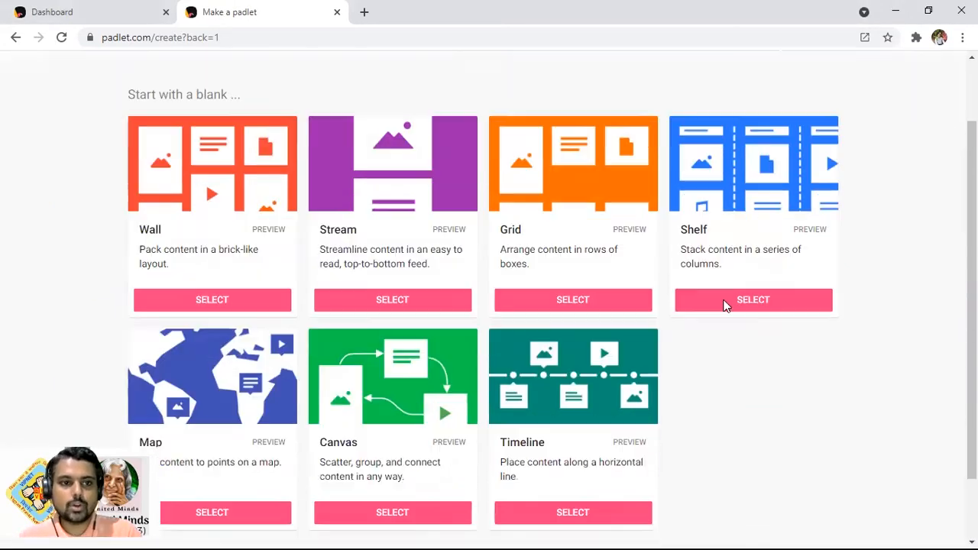
scroll(697, 324, up, 1)
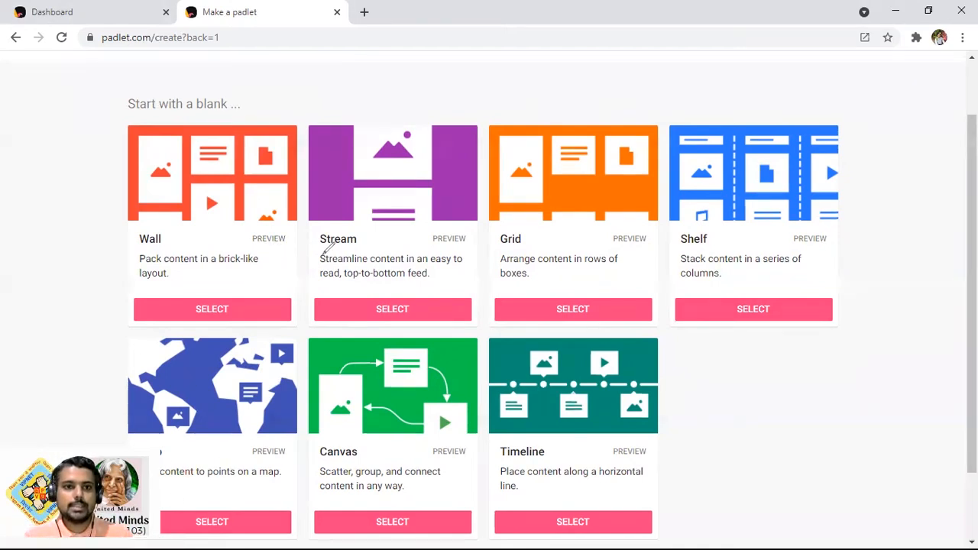
key(ctrl+2)
drag(294, 227, 308, 266)
mouse_move(493, 215)
mouse_down()
mouse_move(433, 219)
mouse_move(496, 271)
mouse_move(489, 217)
mouse_up()
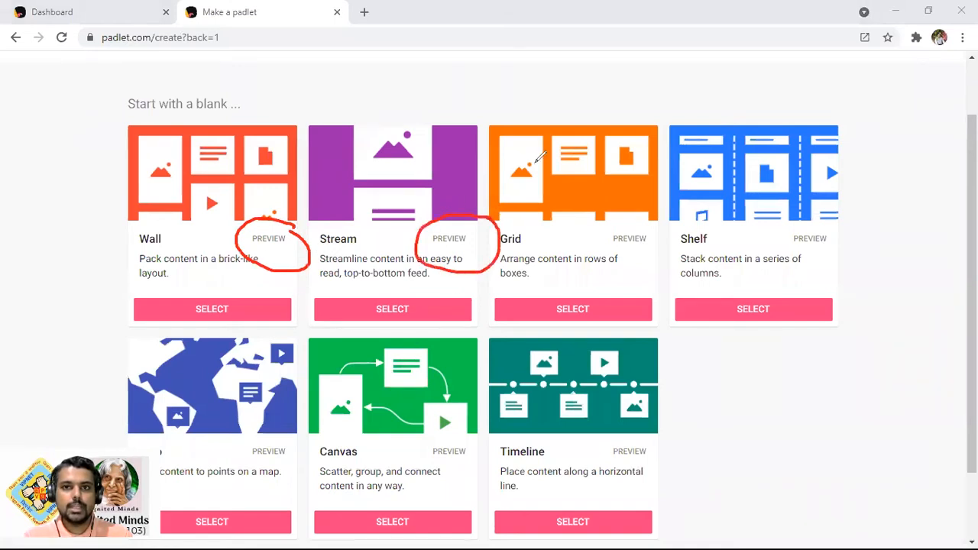
key(ctrl+z)
key(ctrl+z)
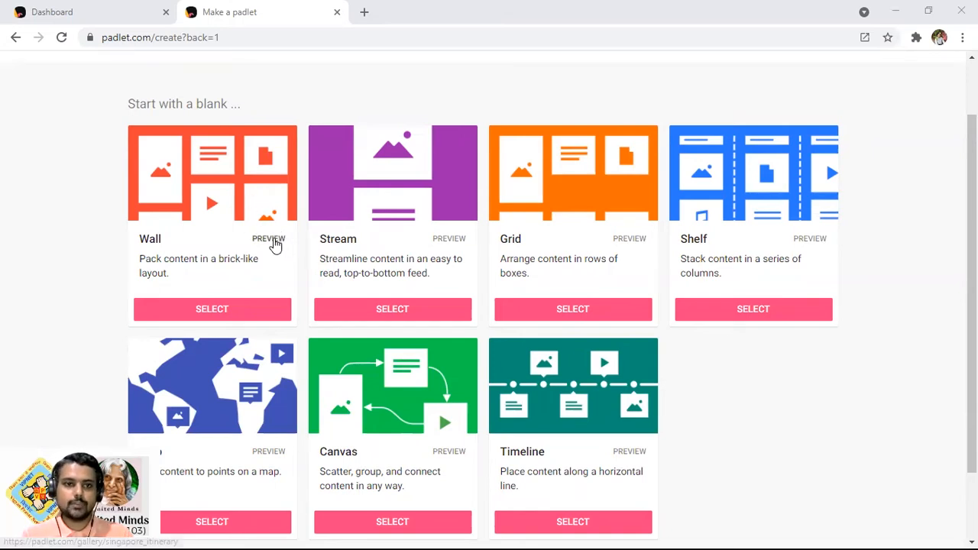
click(277, 244)
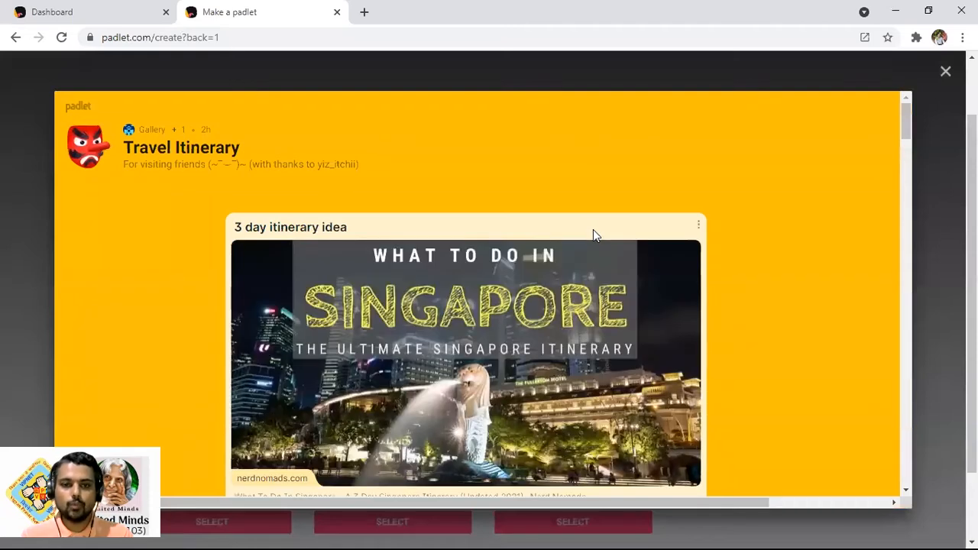
scroll(510, 241, down, 4)
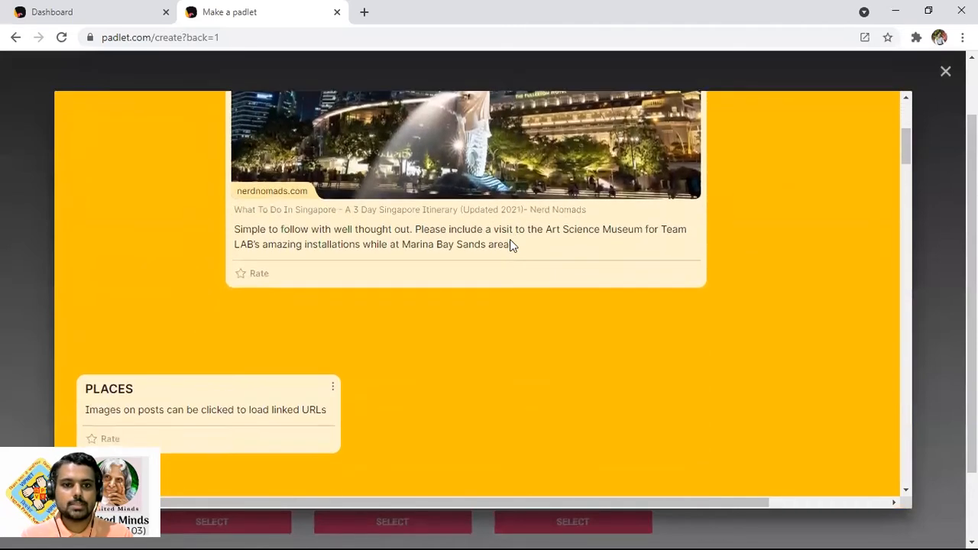
scroll(510, 239, down, 10)
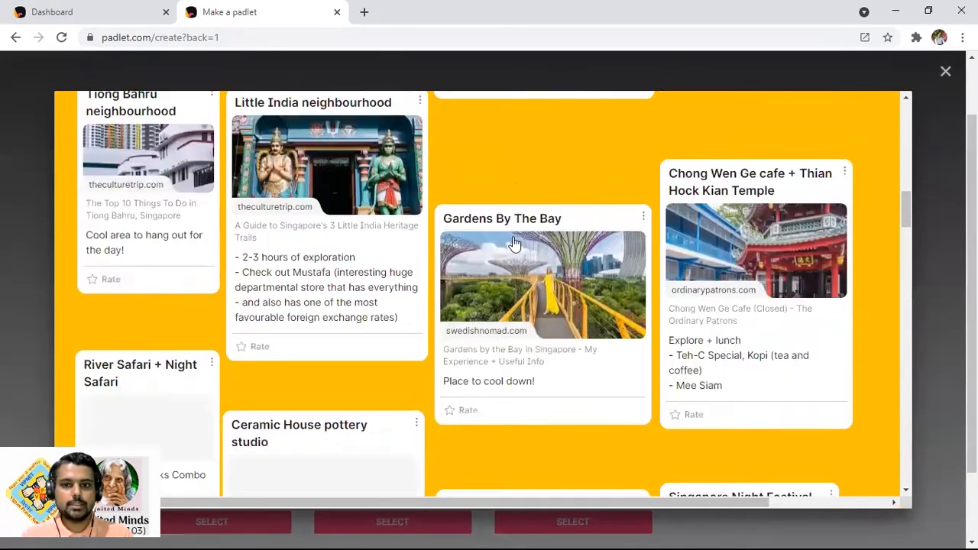
scroll(515, 241, down, 10)
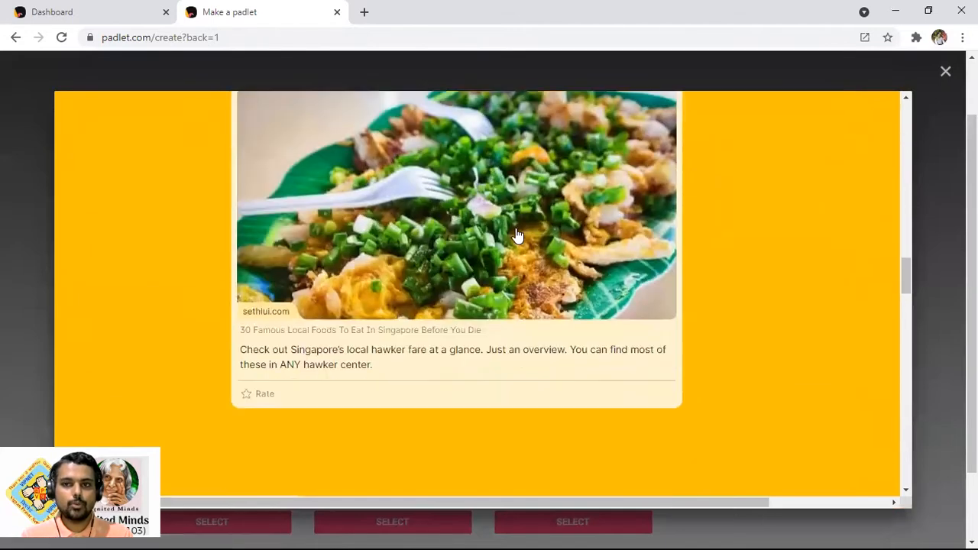
scroll(516, 235, down, 4)
scroll(571, 260, up, 10)
scroll(593, 233, up, 15)
click(946, 73)
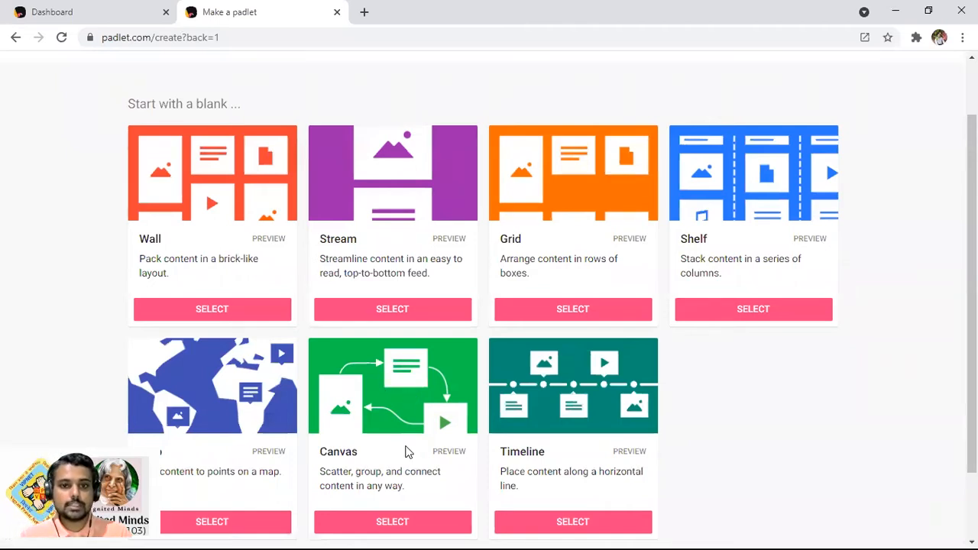
scroll(409, 398, down, 1)
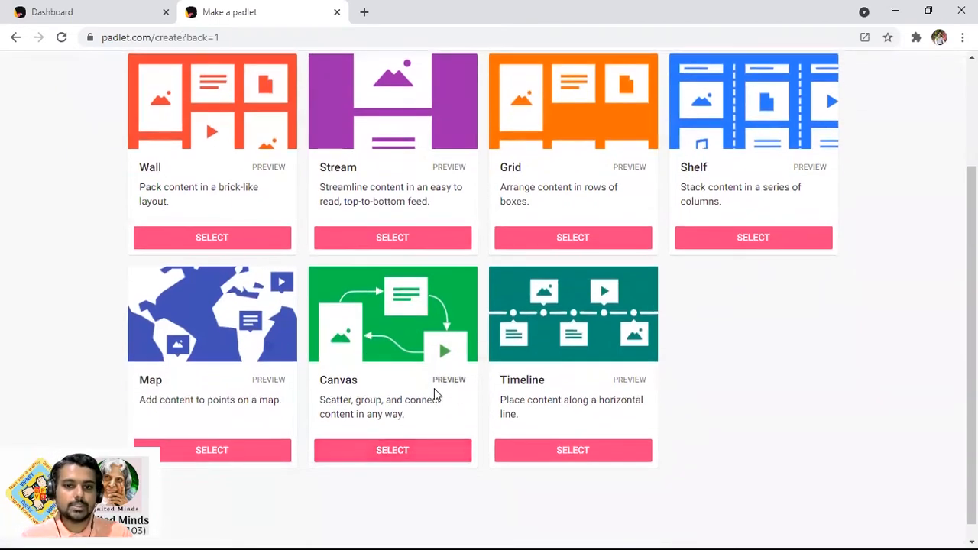
click(439, 385)
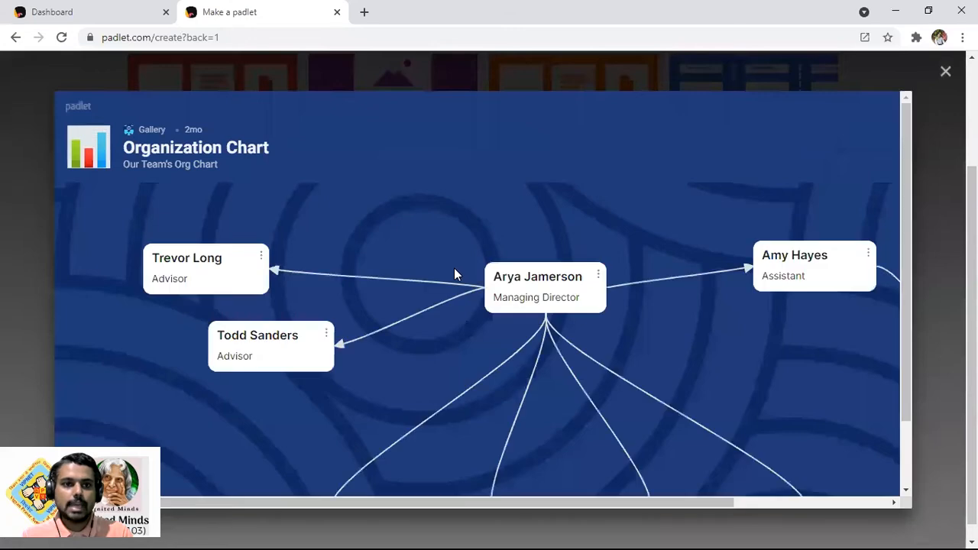
scroll(402, 282, down, 5)
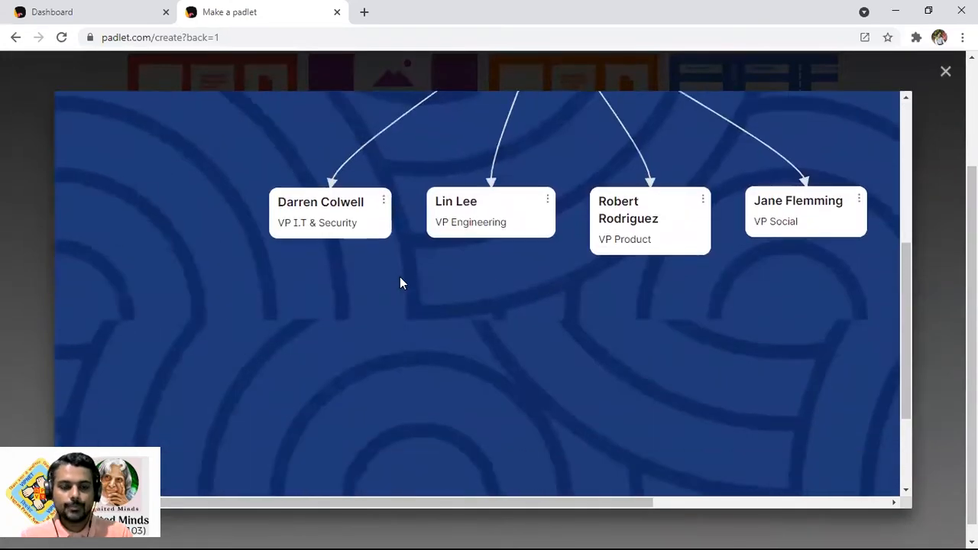
scroll(409, 279, up, 5)
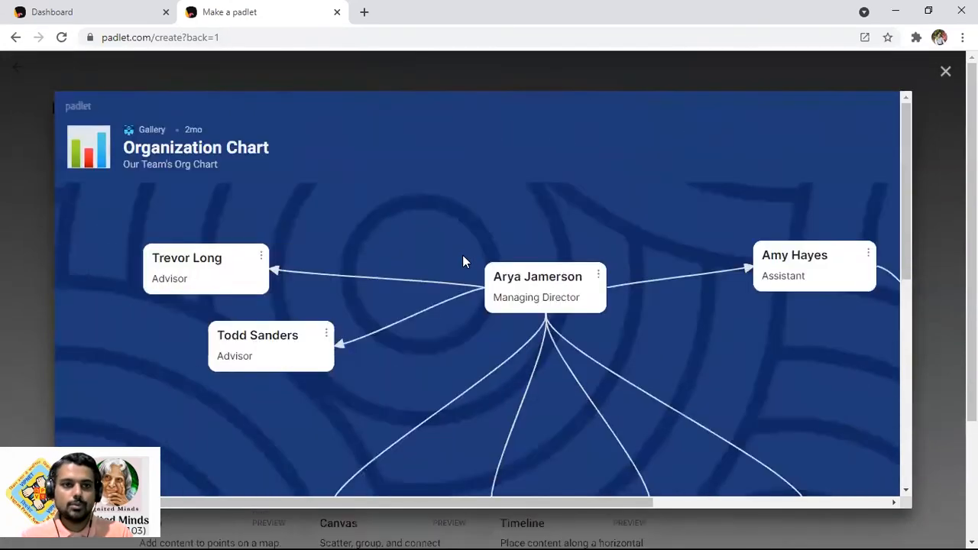
click(946, 71)
scroll(634, 310, down, 1)
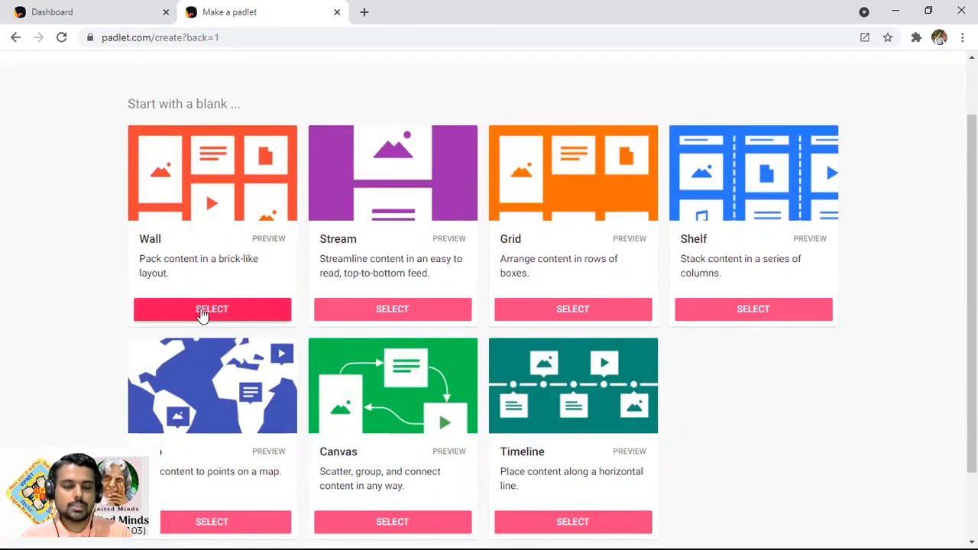
Create a blank Wall padlet and select its 'My glorious padlet' title for replacement
click(201, 310)
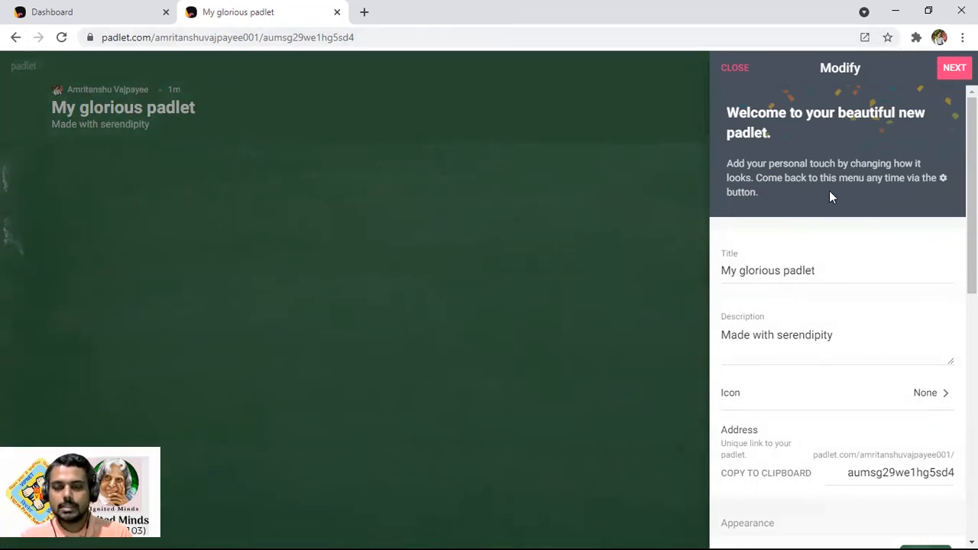
drag(844, 270, 711, 269)
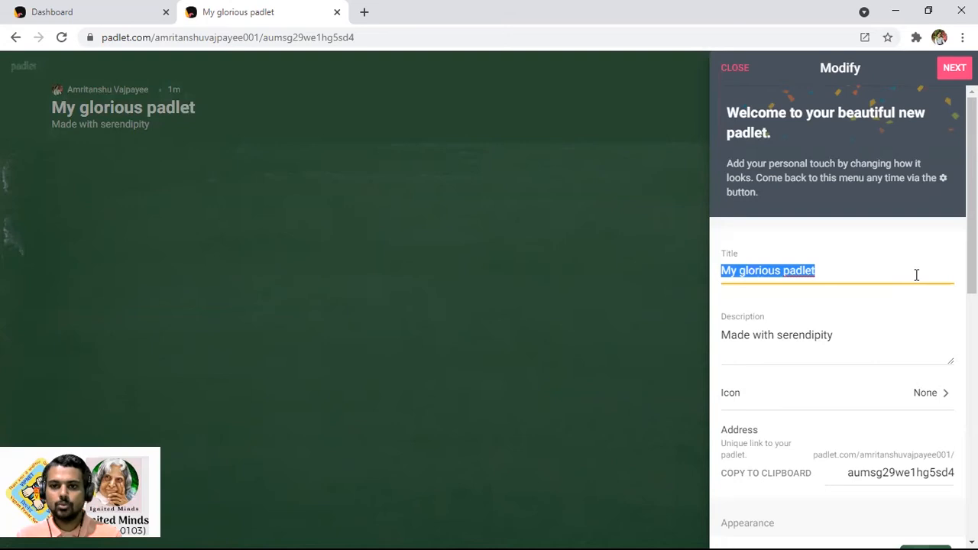
Retitle the padlet 'Moon Over Us 2021'
text(<p)
key(BackSpace)
key(BackSpace)
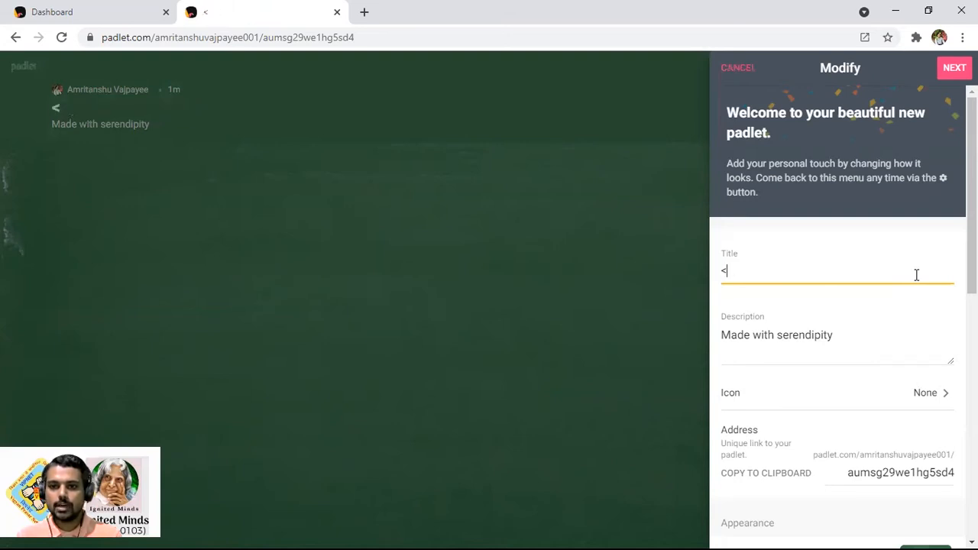
text(Moon)
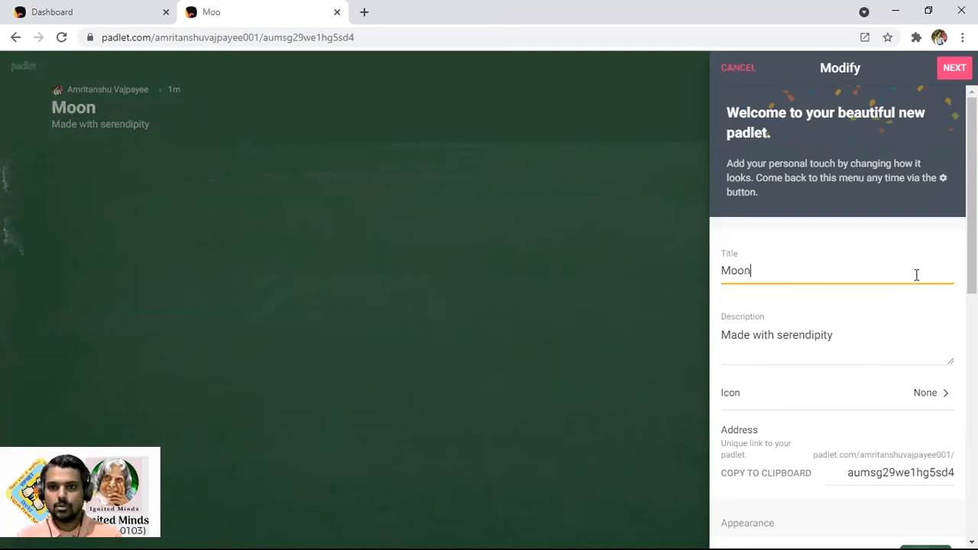
text( Over Us 2021)
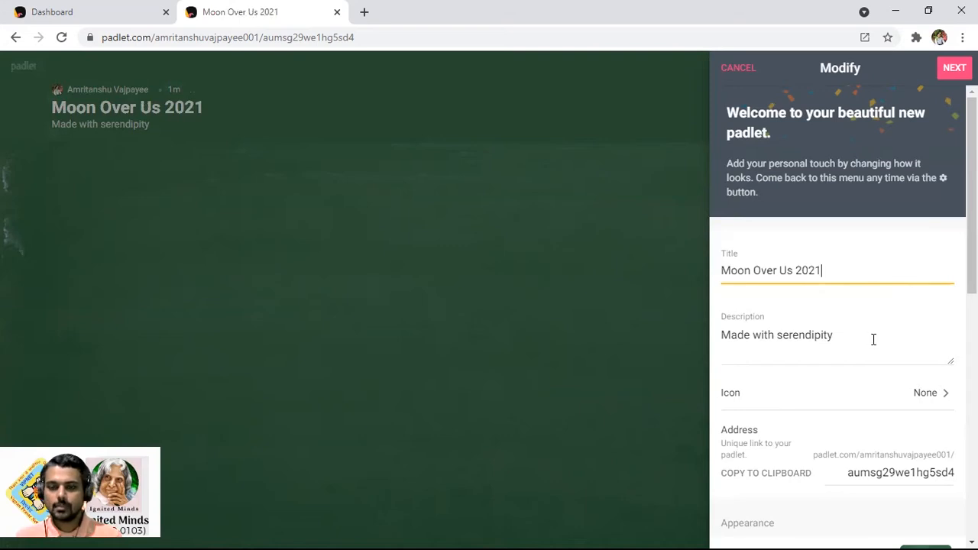
Write the description 'Ignited Minds VIPNET Club (VP-UP0103)' with 'exclusively for students & teachers' on a new line
key(Tab)
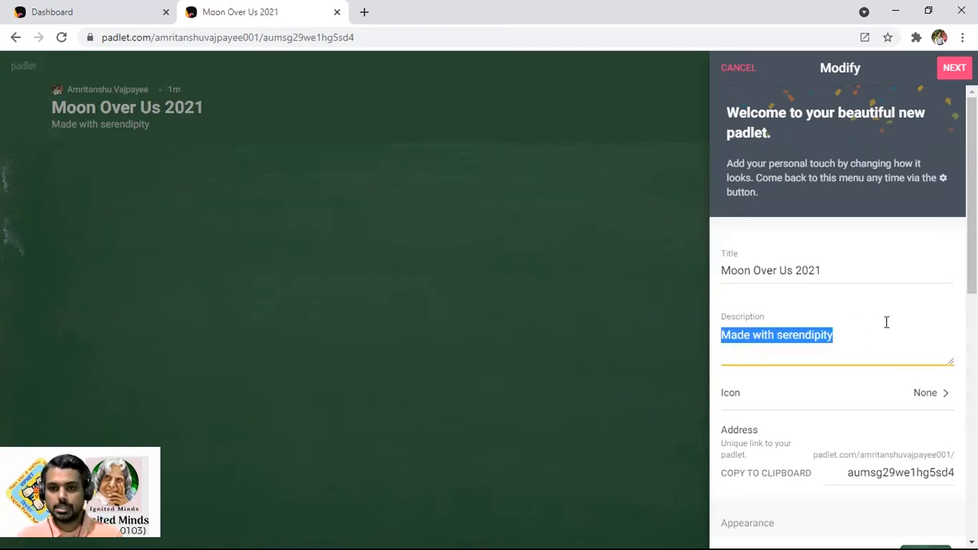
text(Ing)
key(BackSpace)
key(BackSpace)
text(gnited Mi)
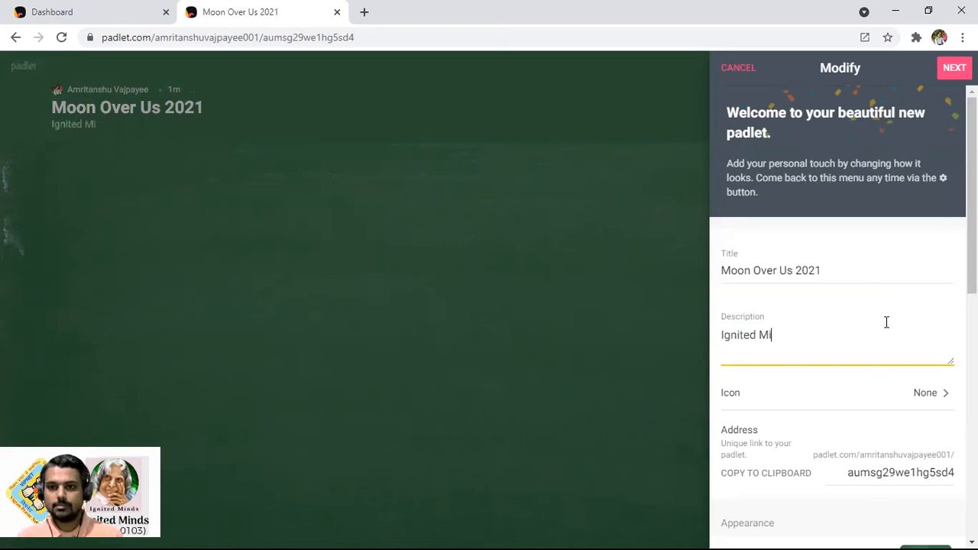
text(nds VI)
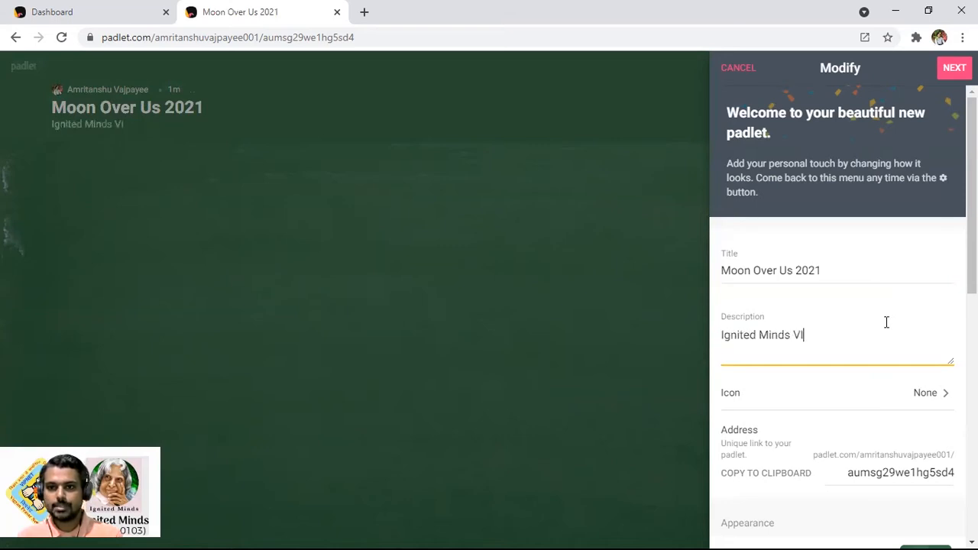
text(PNET Club (VP-UP0103))
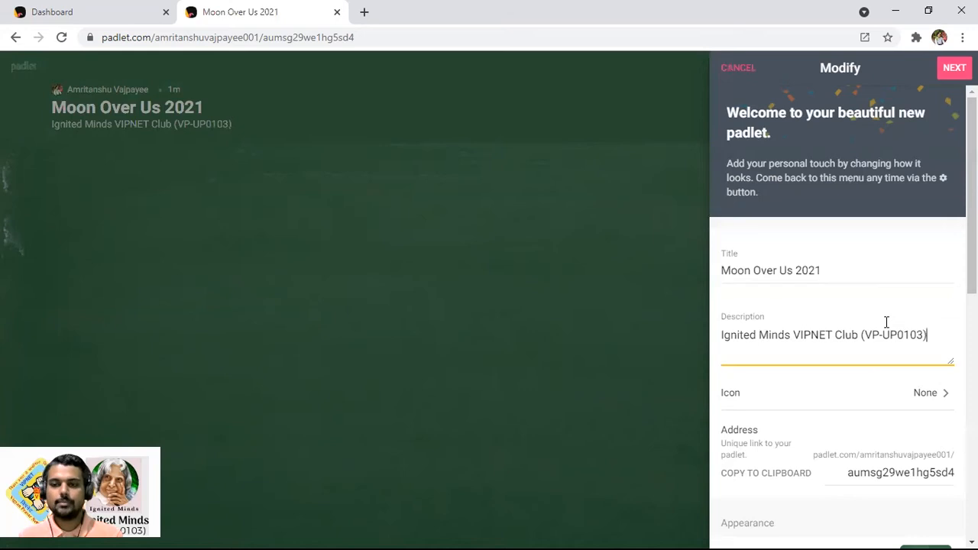
key(Return)
text(exclu)
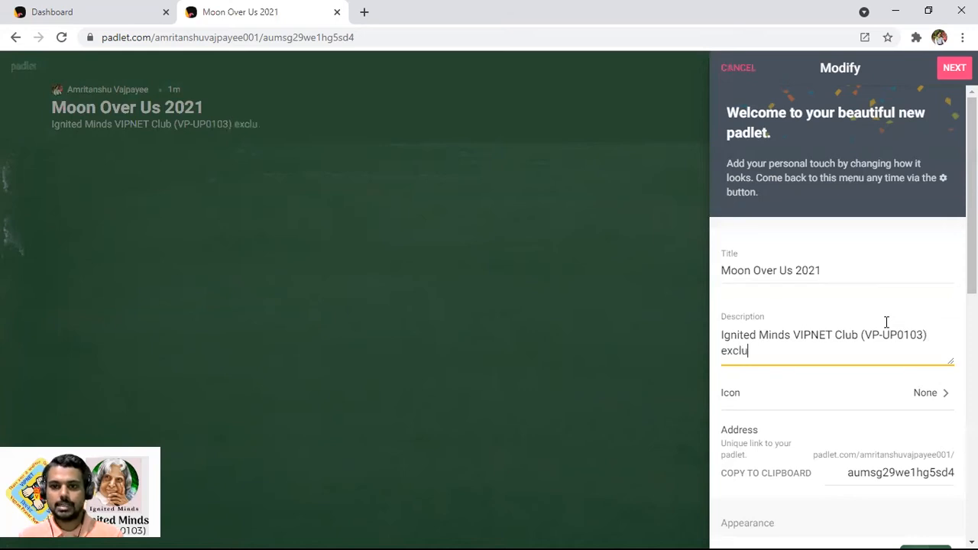
text(sively )
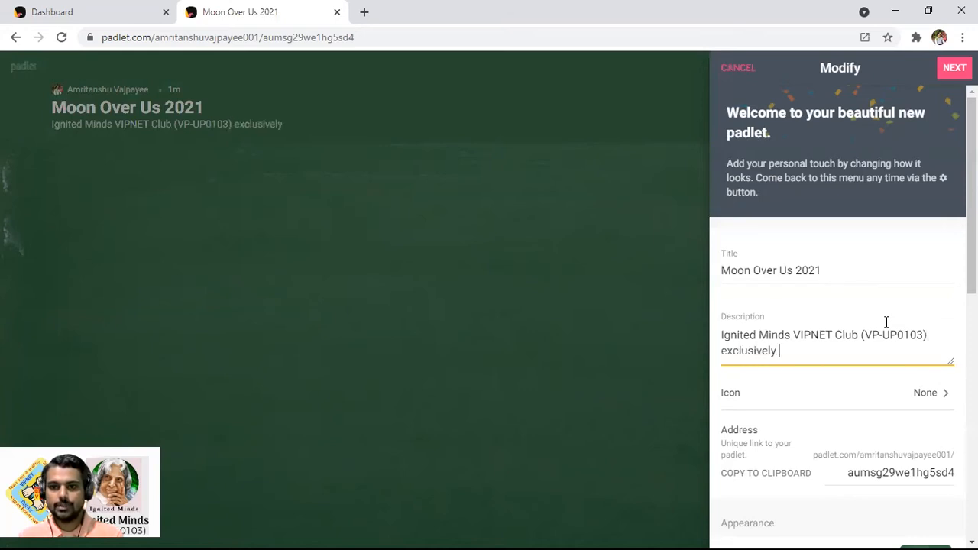
text(for studenst &)
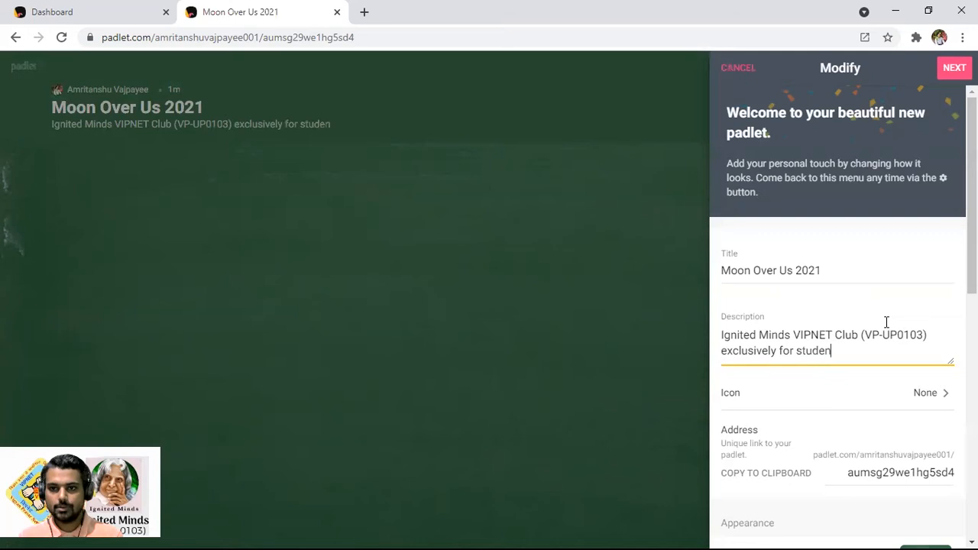
key(BackSpace)
text(ts & te)
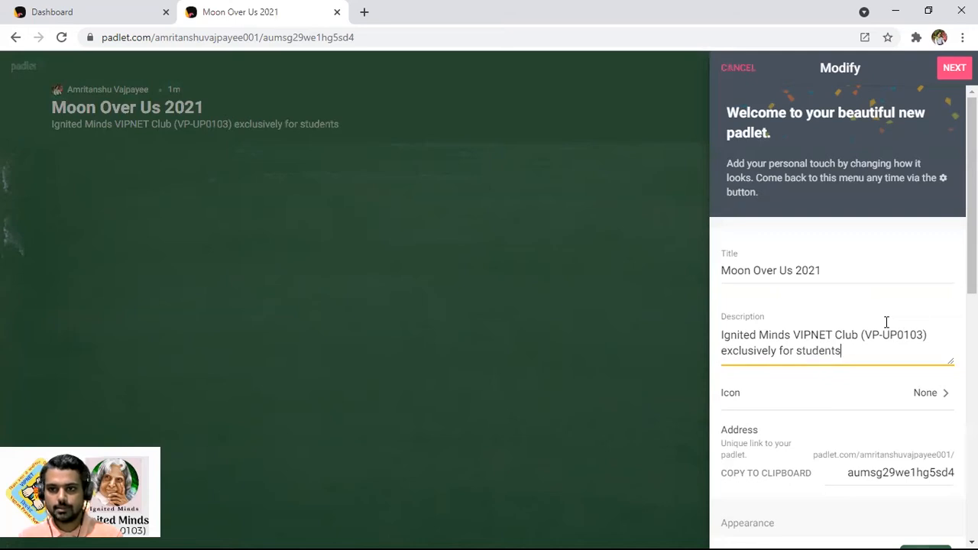
key(BackSpace)
text(eachers)
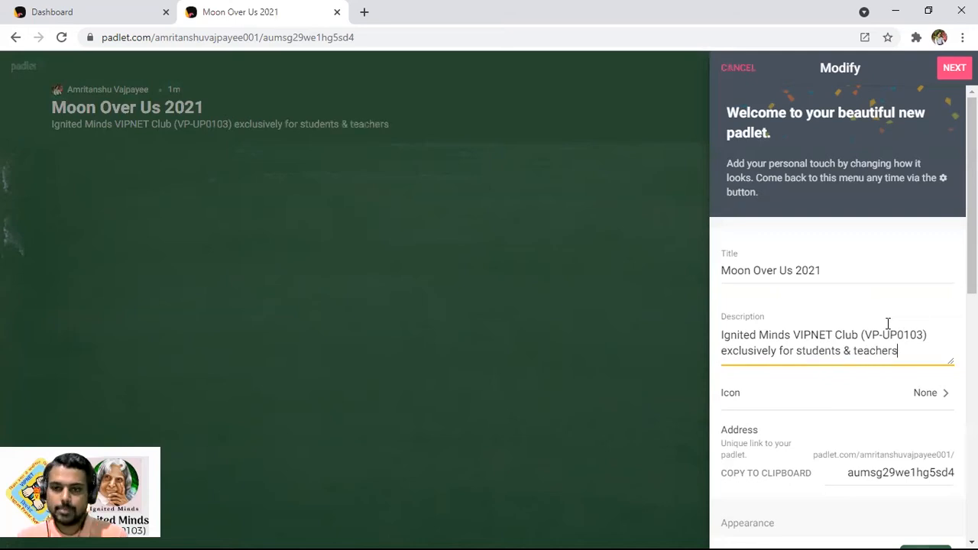
scroll(895, 321, down, 2)
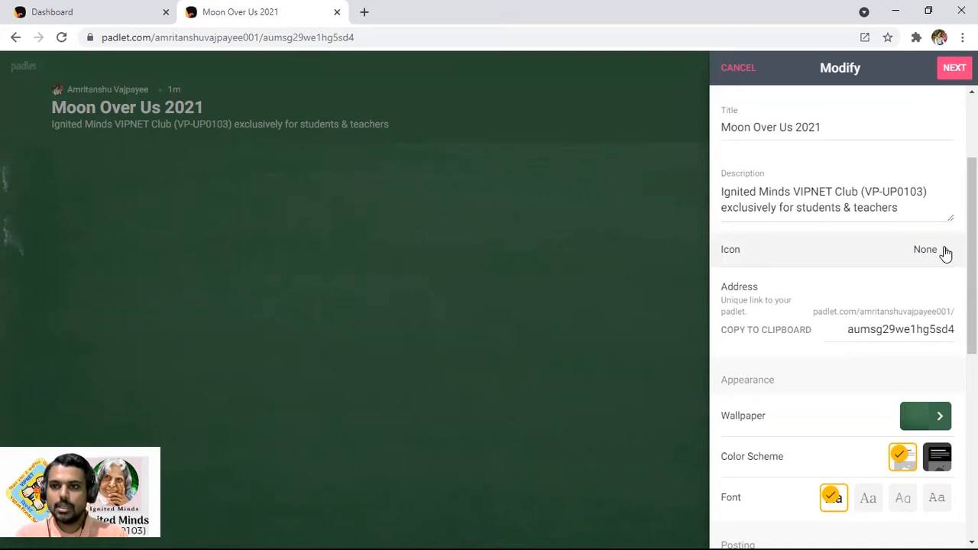
Set the padlet icon to the crescent-moon emoji
click(946, 252)
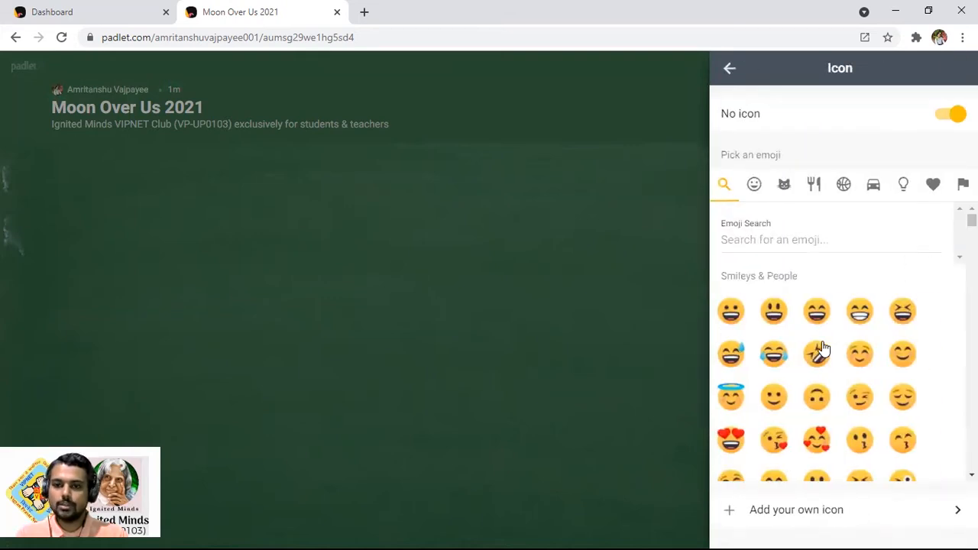
scroll(822, 348, down, 2)
scroll(827, 356, down, 6)
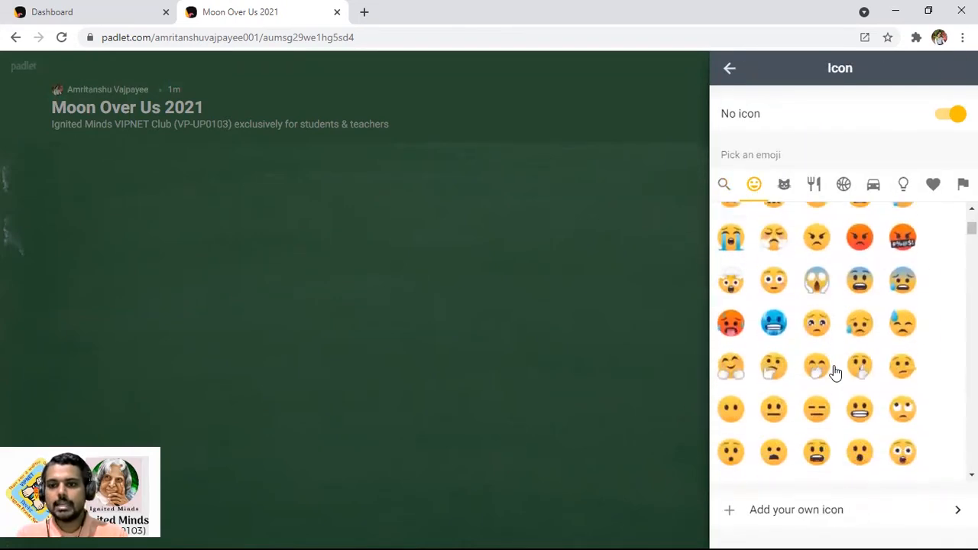
scroll(835, 372, down, 8)
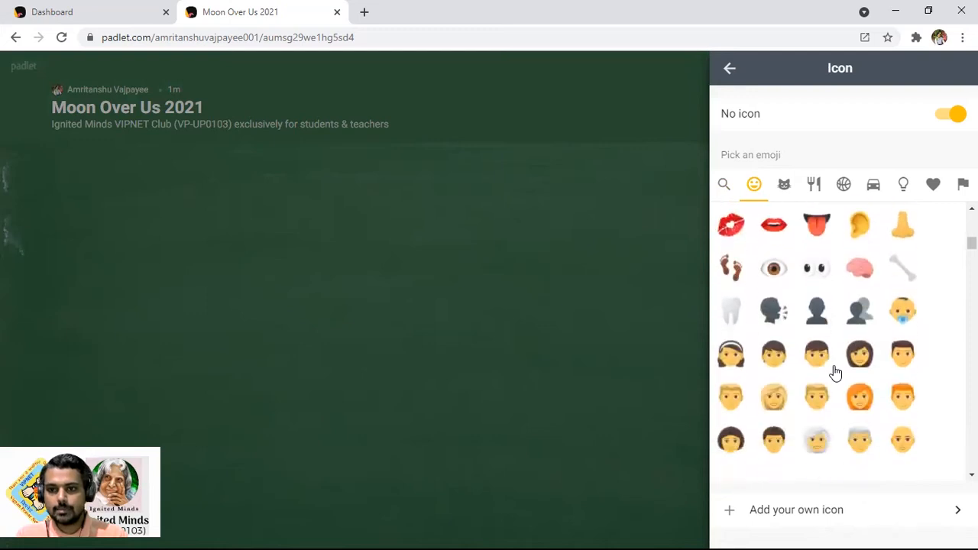
scroll(839, 374, down, 10)
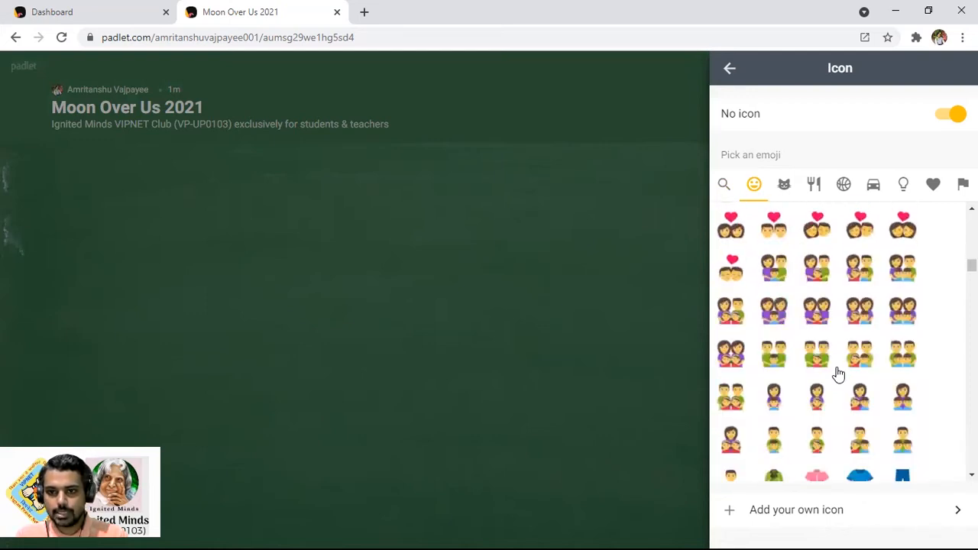
scroll(839, 374, down, 10)
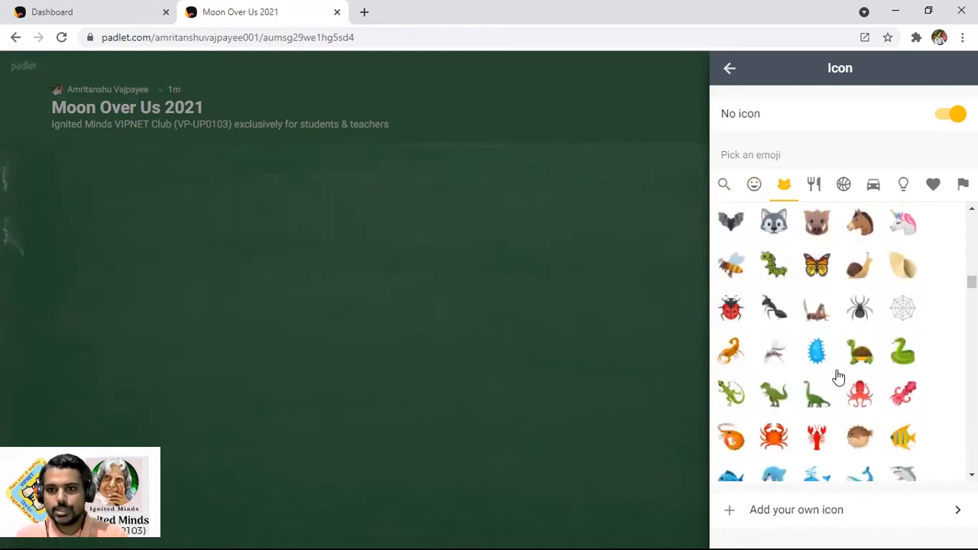
scroll(839, 375, down, 8)
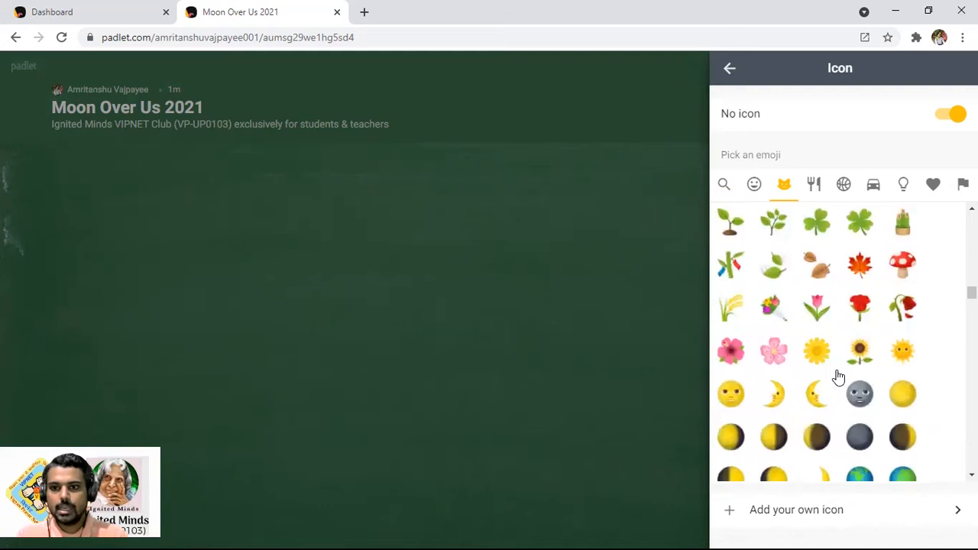
scroll(824, 437, down, 2)
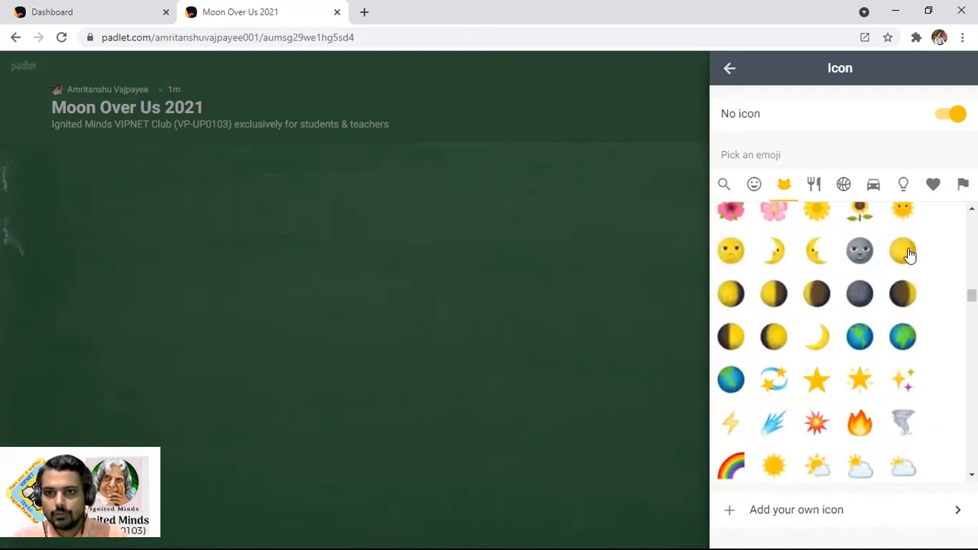
click(815, 252)
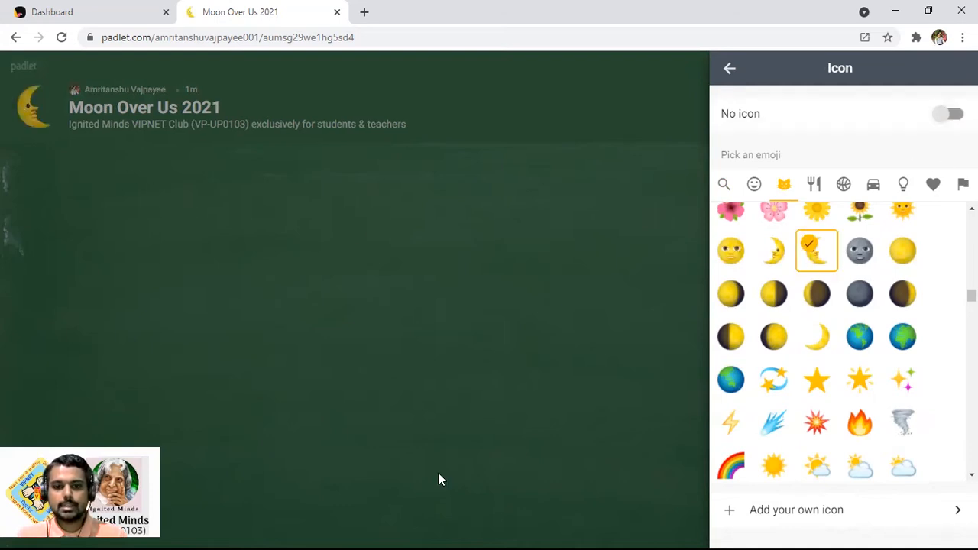
Return to the main padlet settings and reopen the icon choices
mouse_move(27, 78)
mouse_down()
mouse_move(10, 126)
mouse_move(49, 73)
mouse_up()
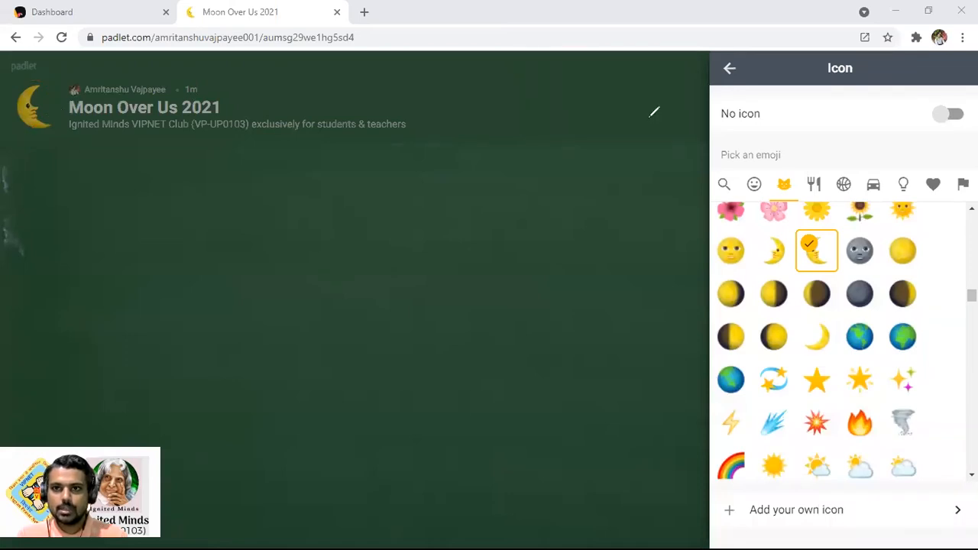
scroll(821, 409, down, 5)
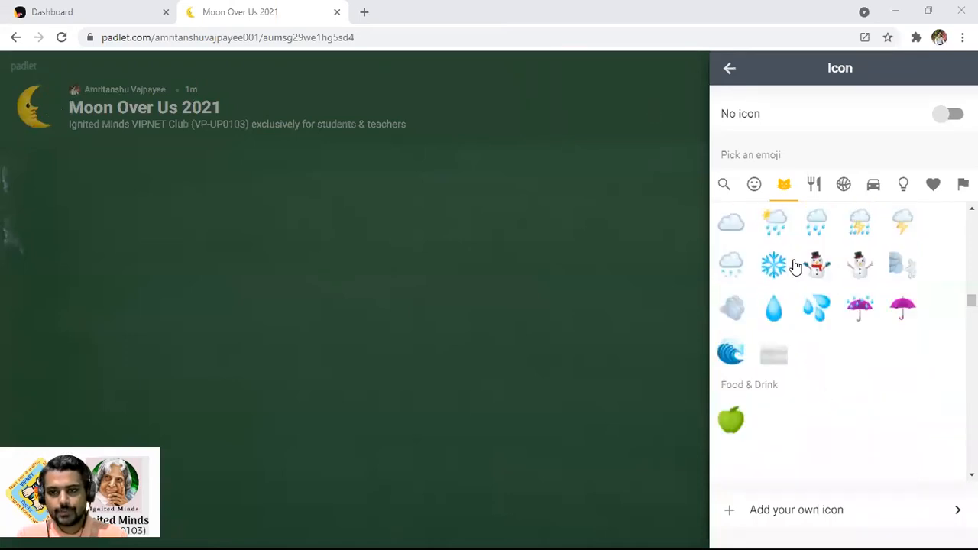
click(729, 68)
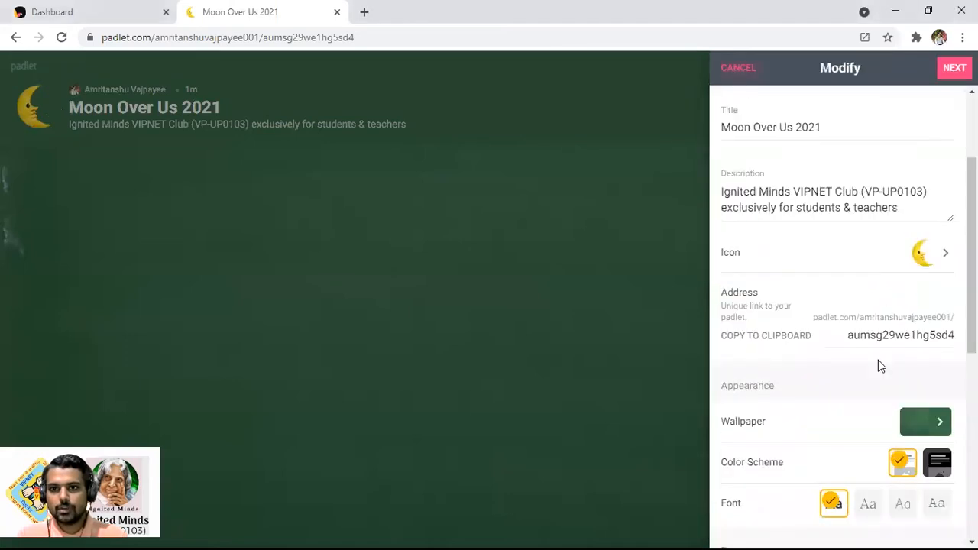
click(945, 257)
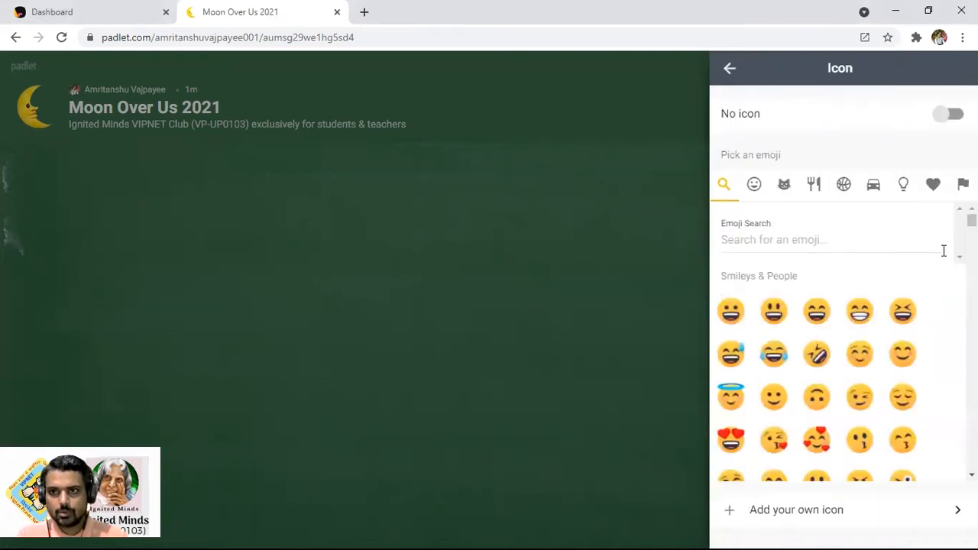
Upload M27.png from Desktop > BACKGROUND as the padlet's custom icon
scroll(814, 458, down, 3)
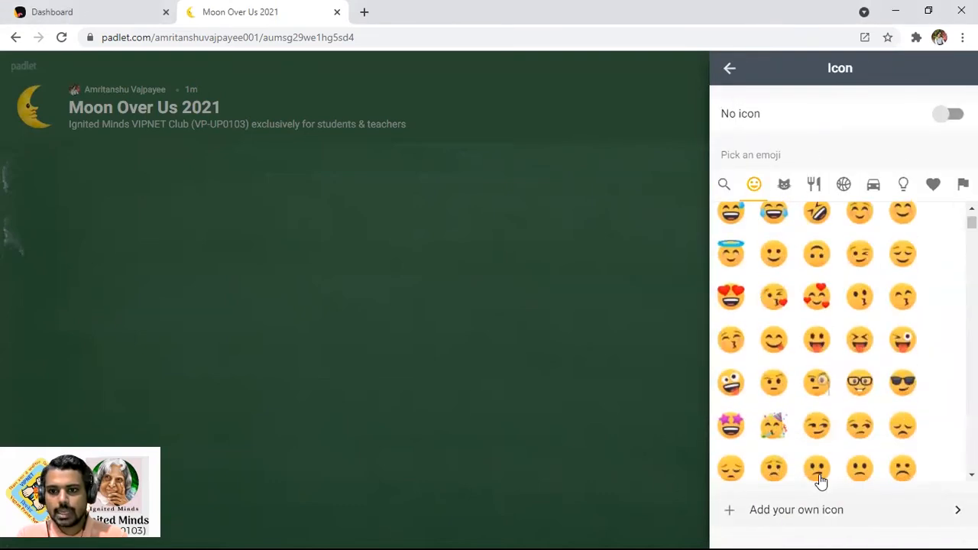
click(819, 505)
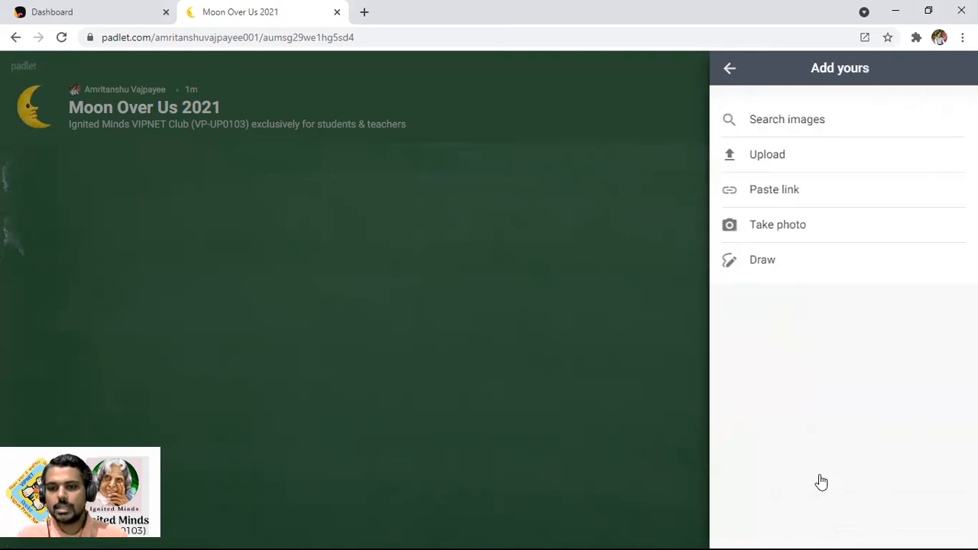
click(775, 155)
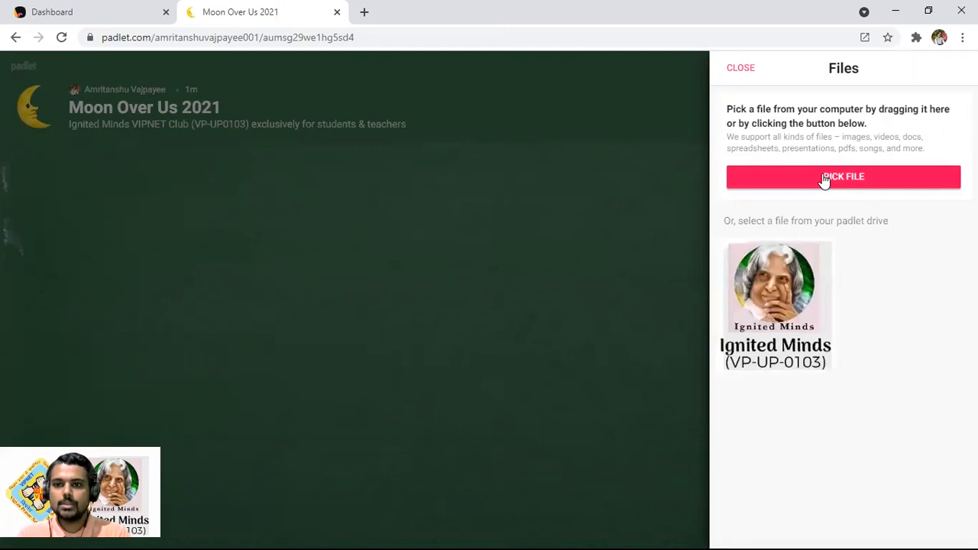
click(825, 178)
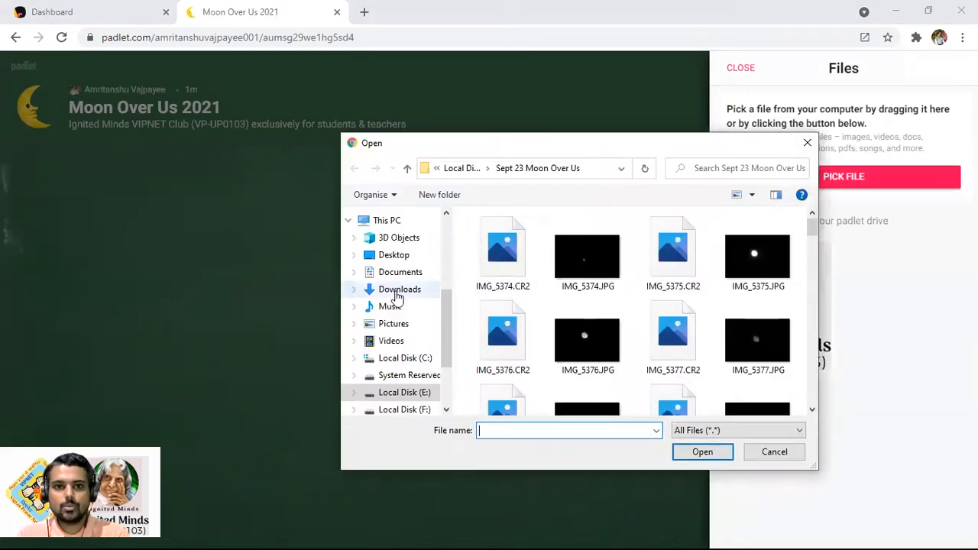
click(374, 254)
double_click(505, 260)
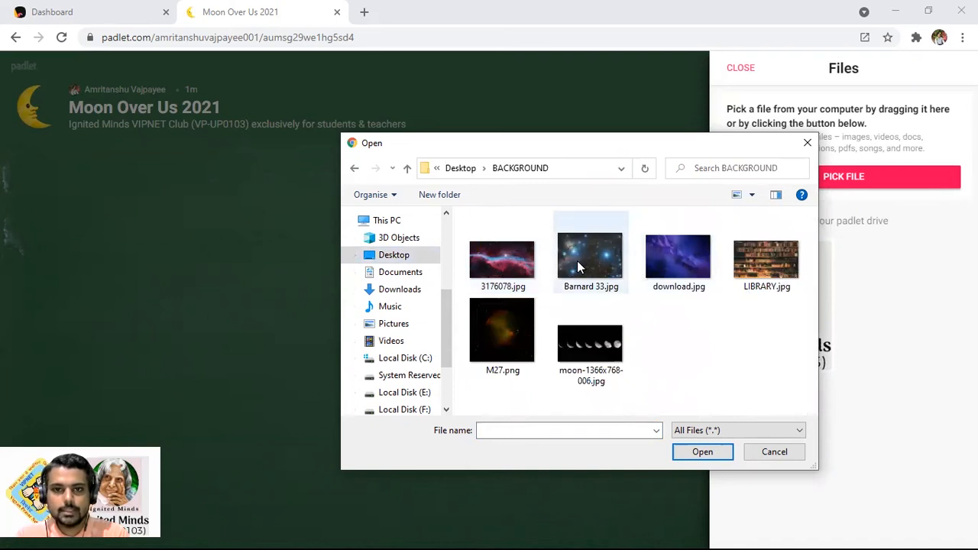
click(508, 337)
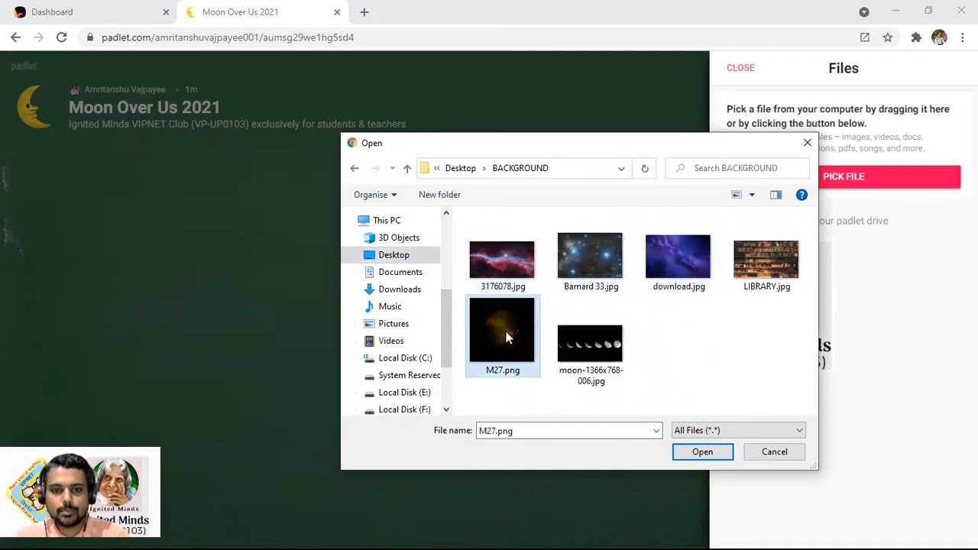
click(707, 454)
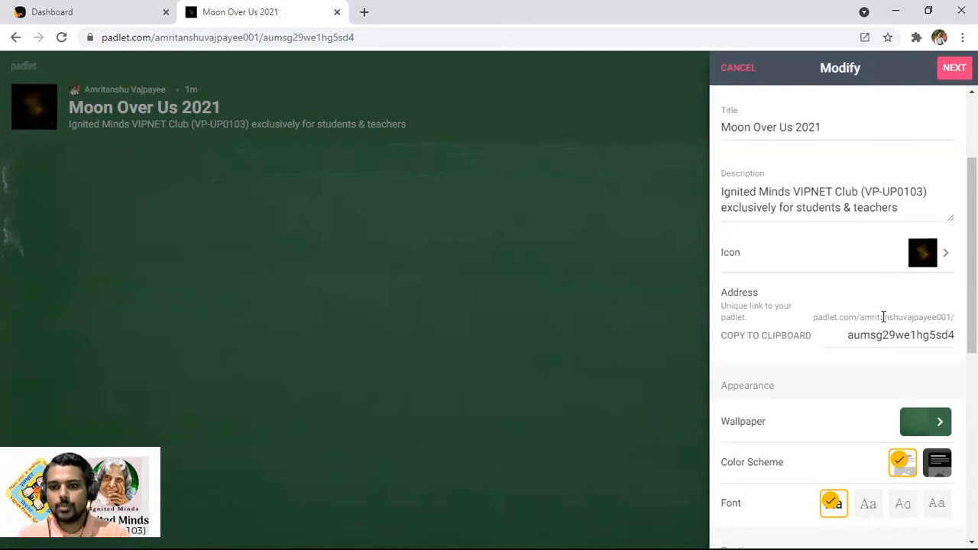
scroll(883, 316, down, 1)
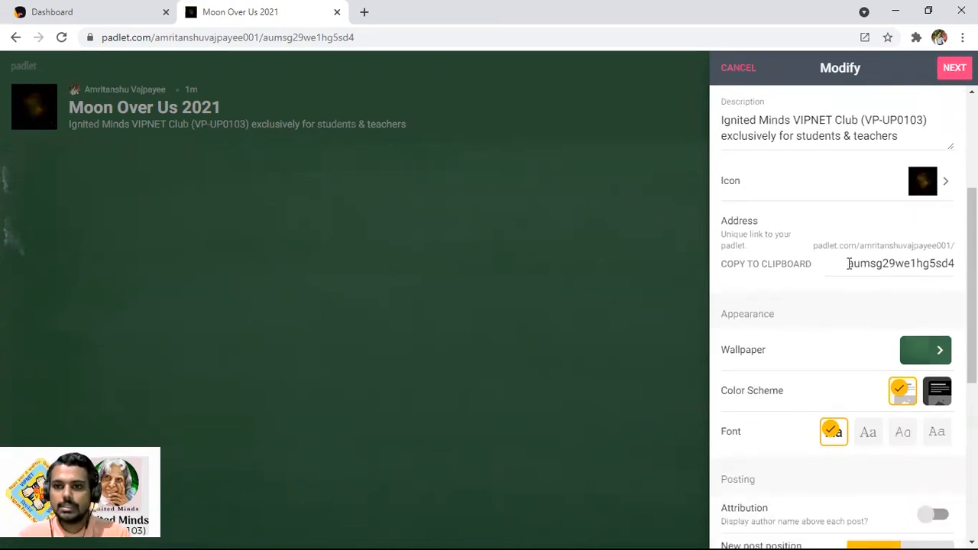
drag(845, 264, 952, 264)
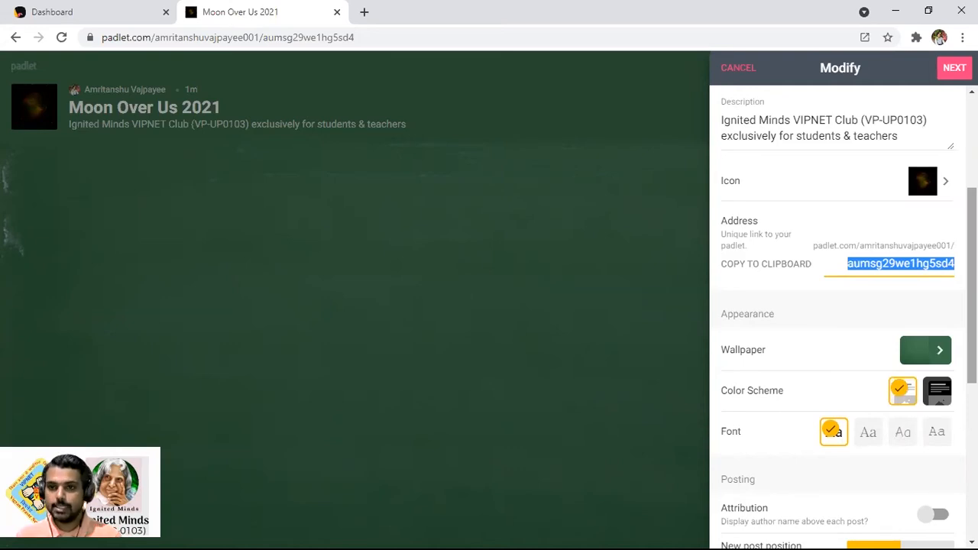
text(Moo)
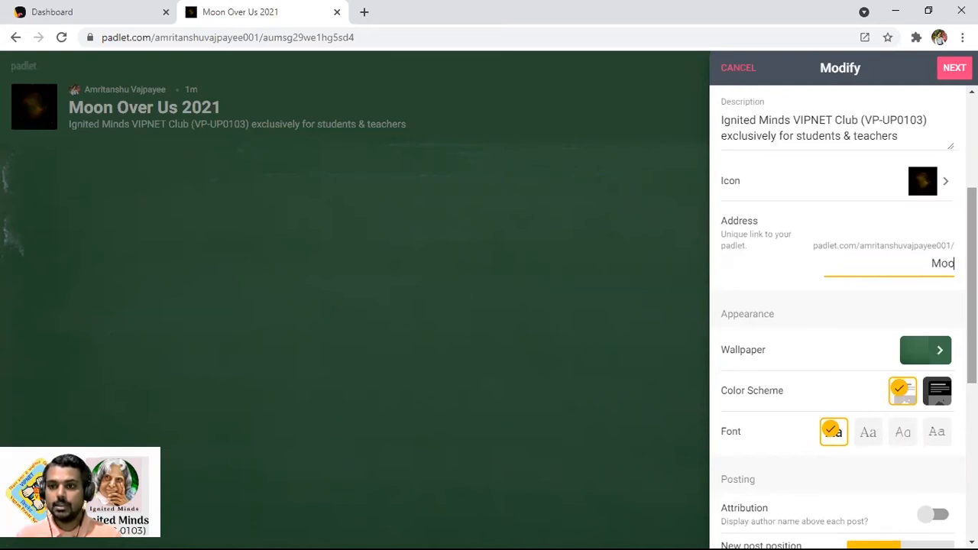
text(nOverUs)
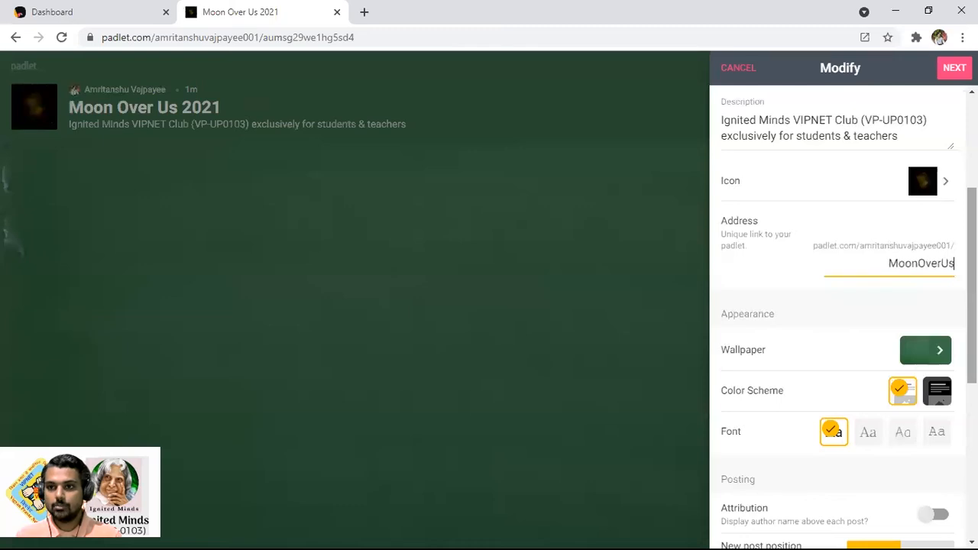
text(2021)
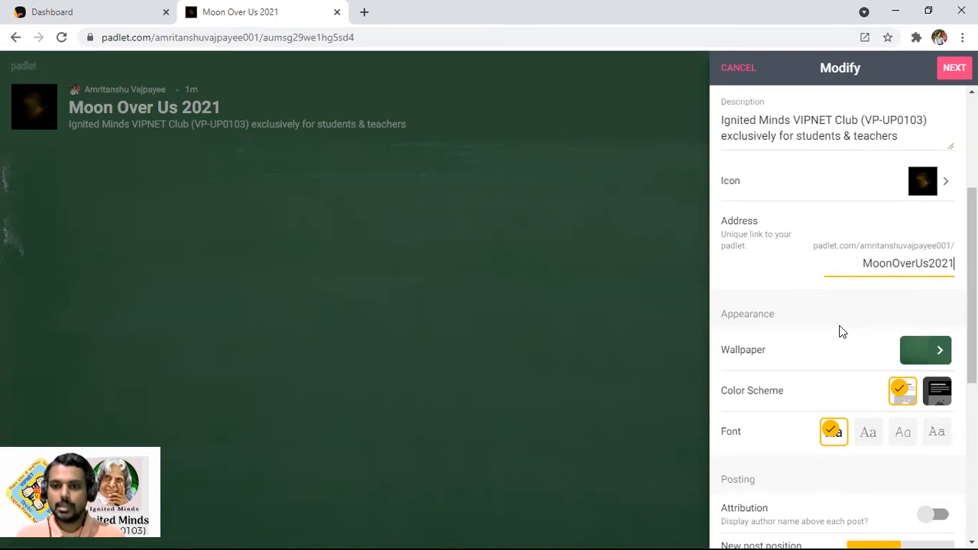
scroll(839, 329, down, 1)
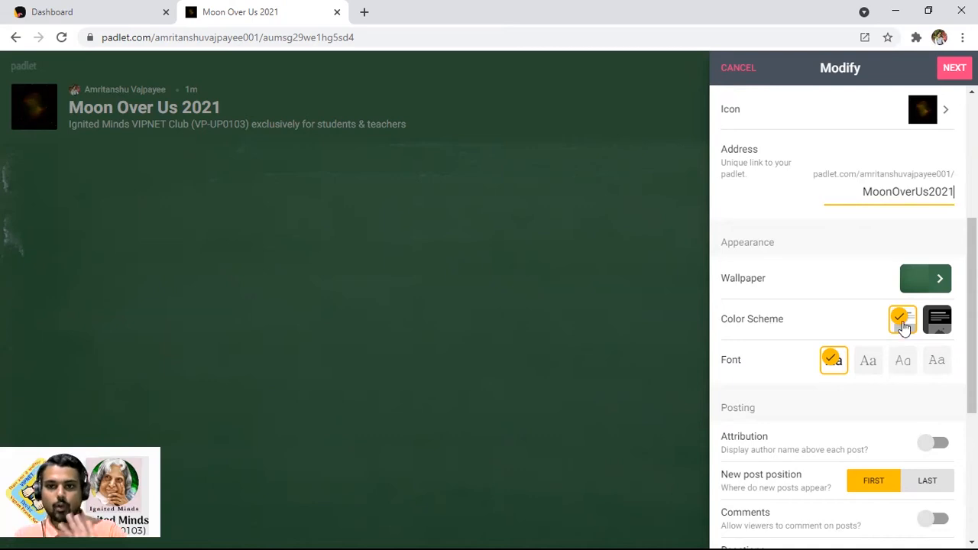
Try the Jetpack space picture wallpaper, then return to the wallpaper categories
click(941, 281)
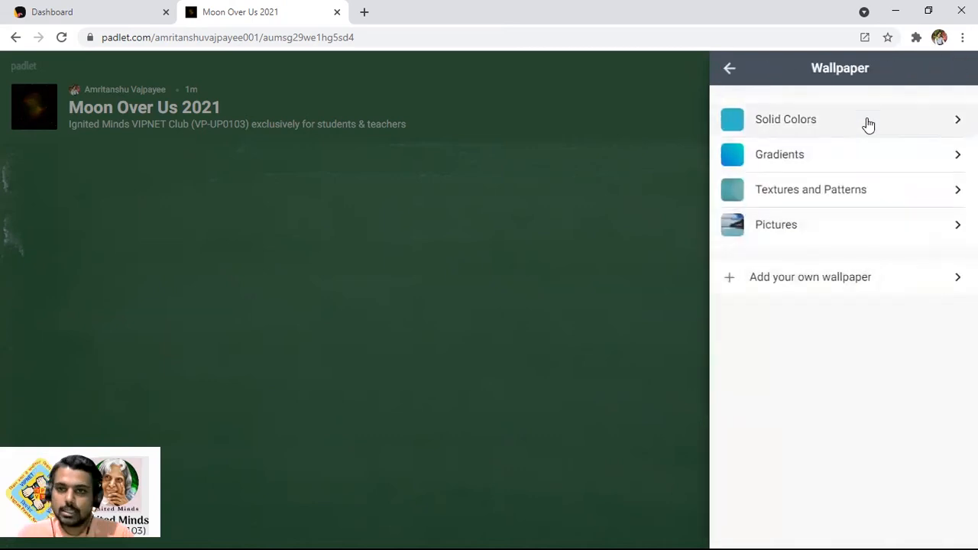
click(923, 232)
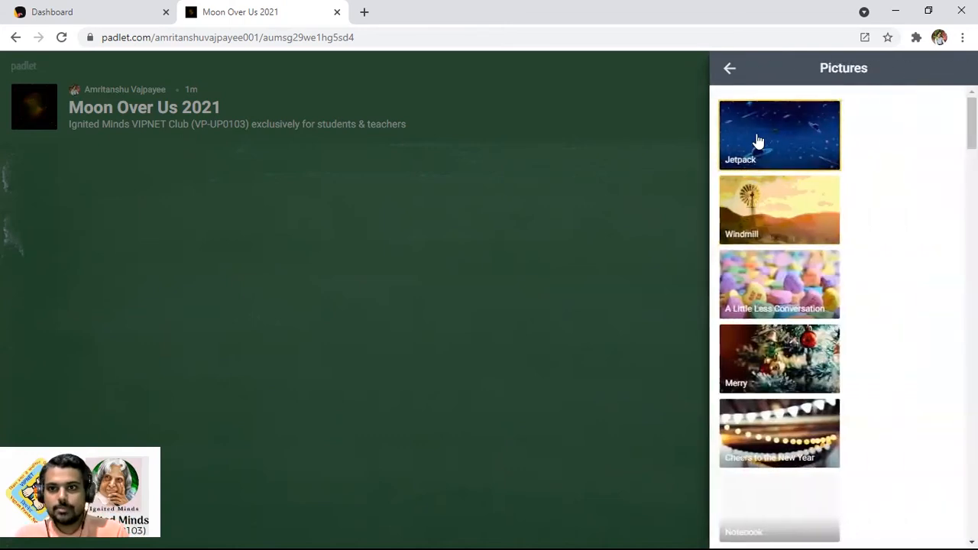
click(761, 139)
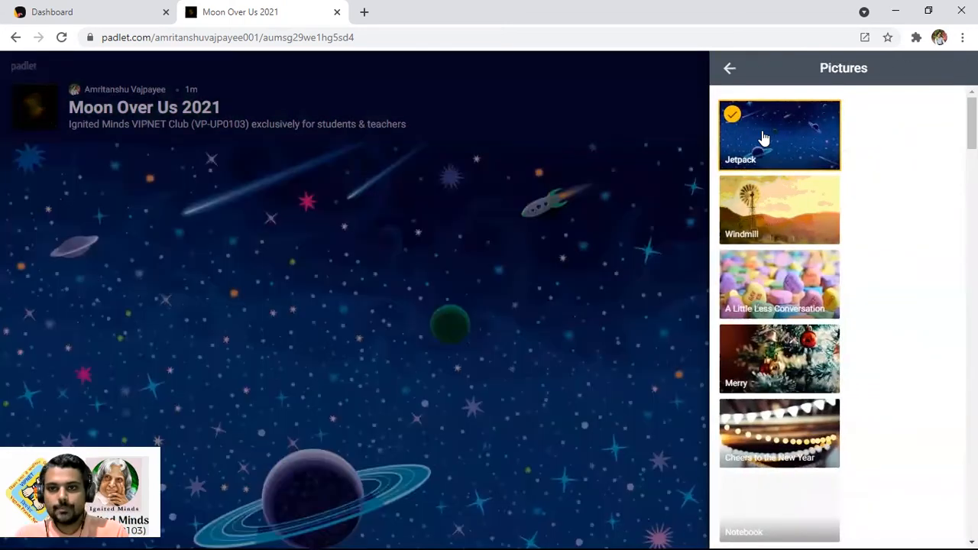
click(730, 69)
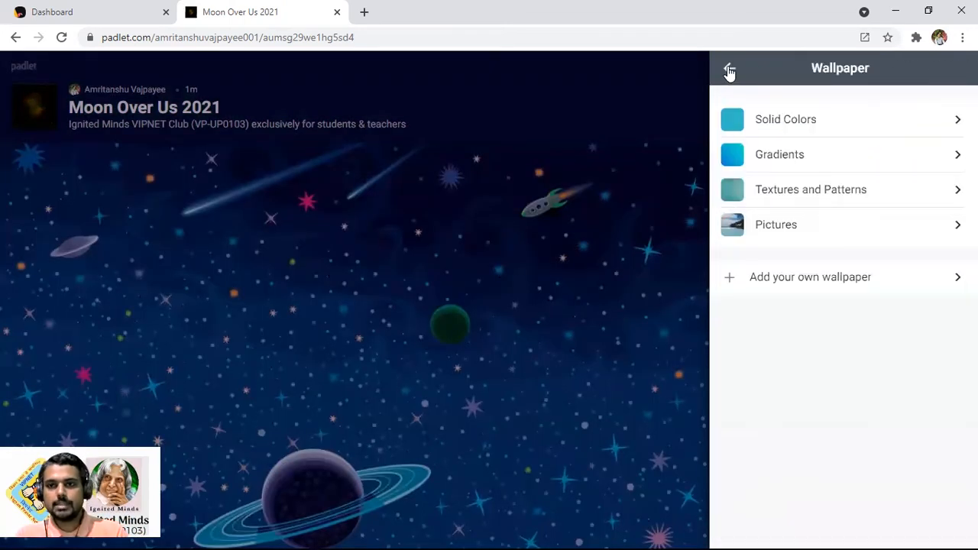
Upload the nebula image 3176078.jpg as a custom wallpaper
click(816, 283)
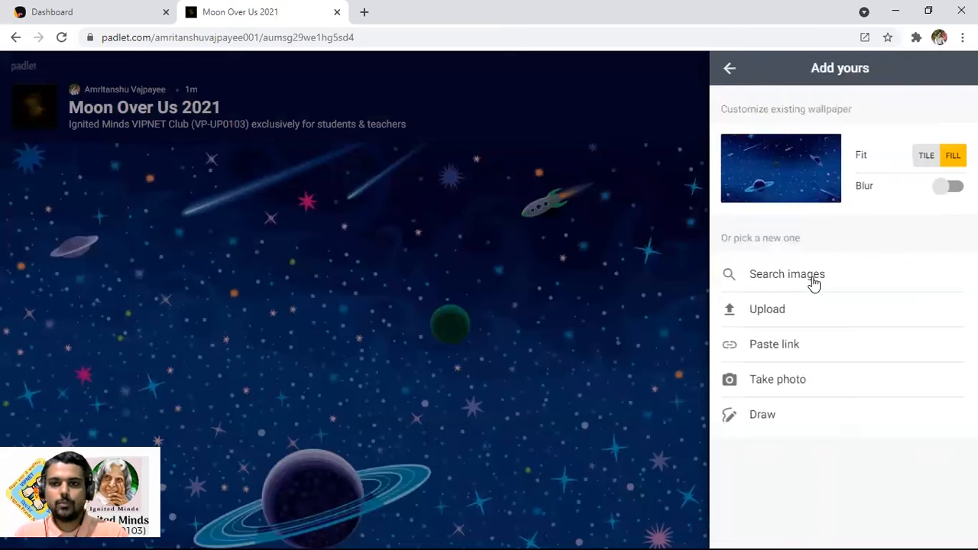
click(771, 311)
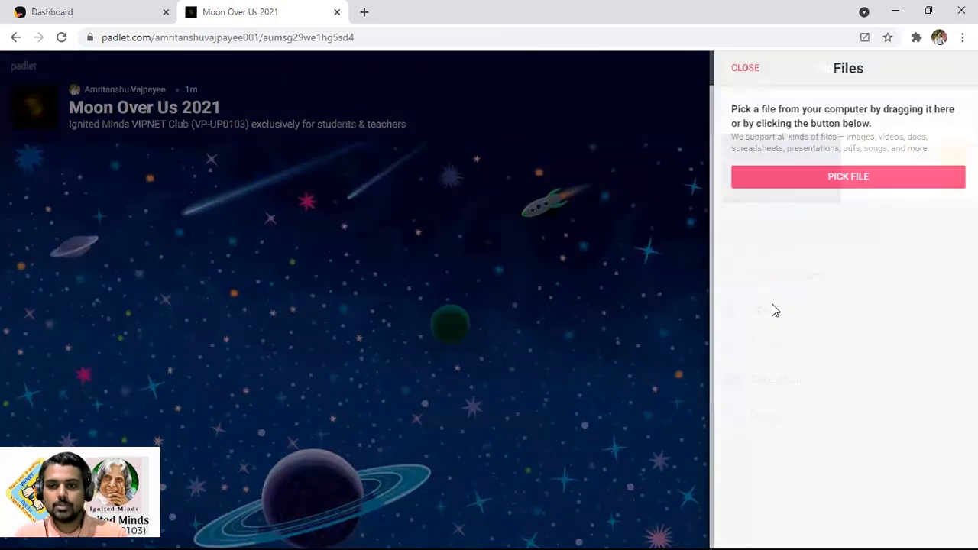
click(820, 178)
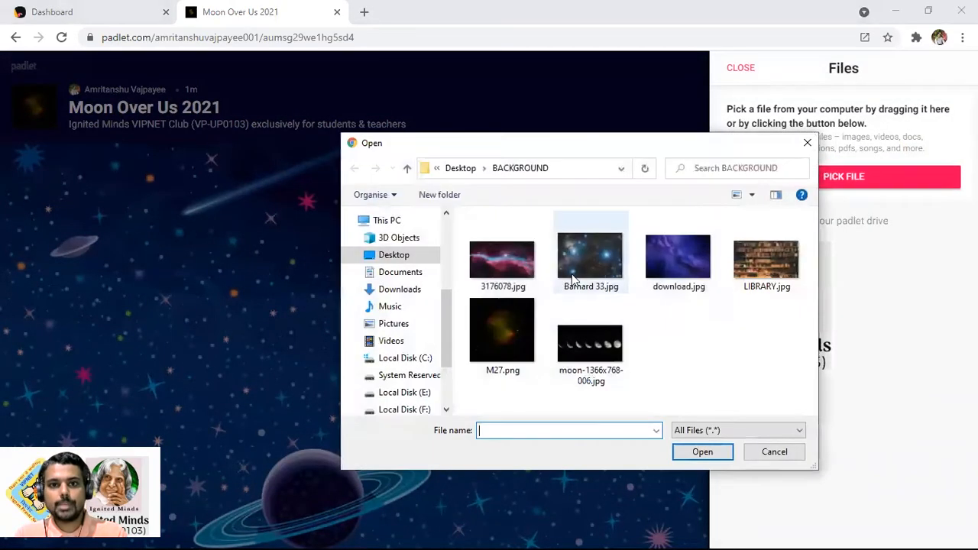
click(502, 260)
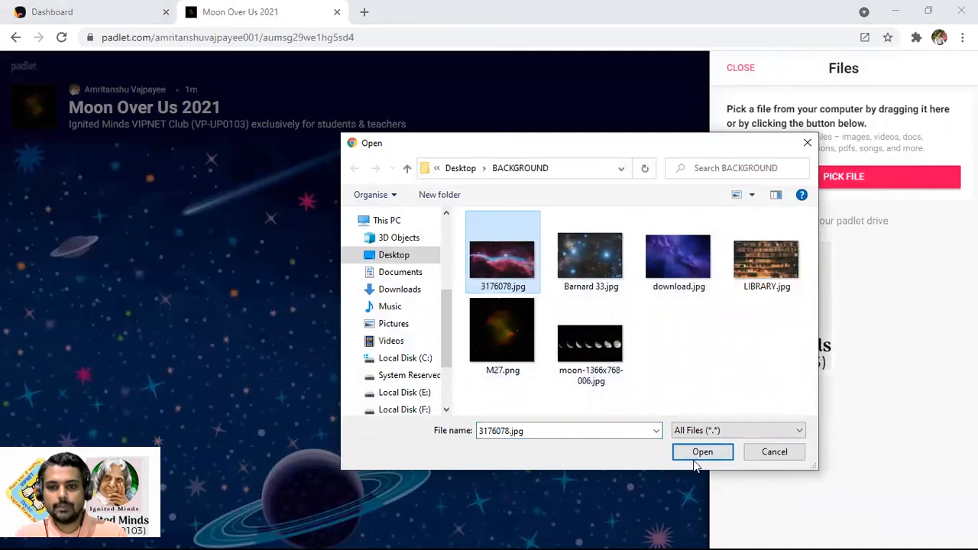
click(698, 454)
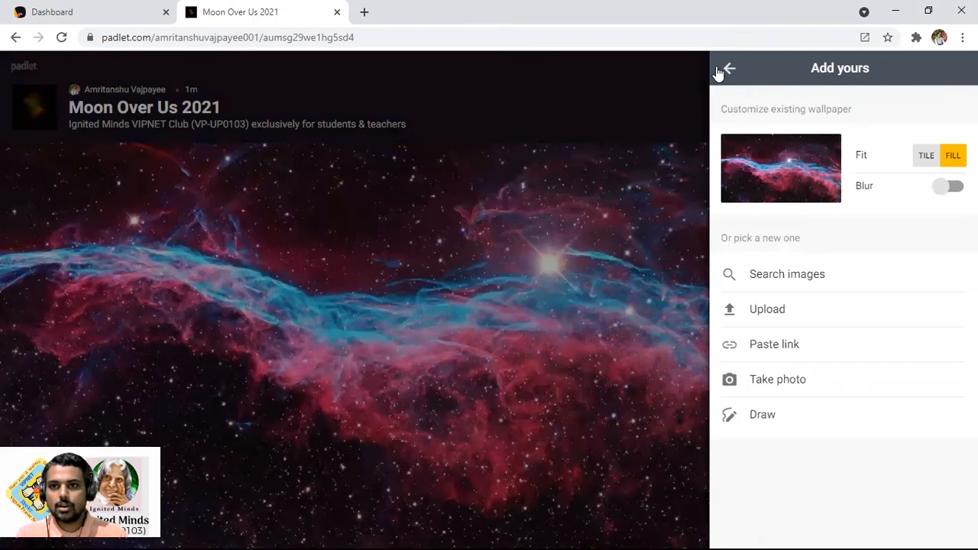
Keep the wallpaper on Fill with blur off, then return to the padlet settings
click(926, 156)
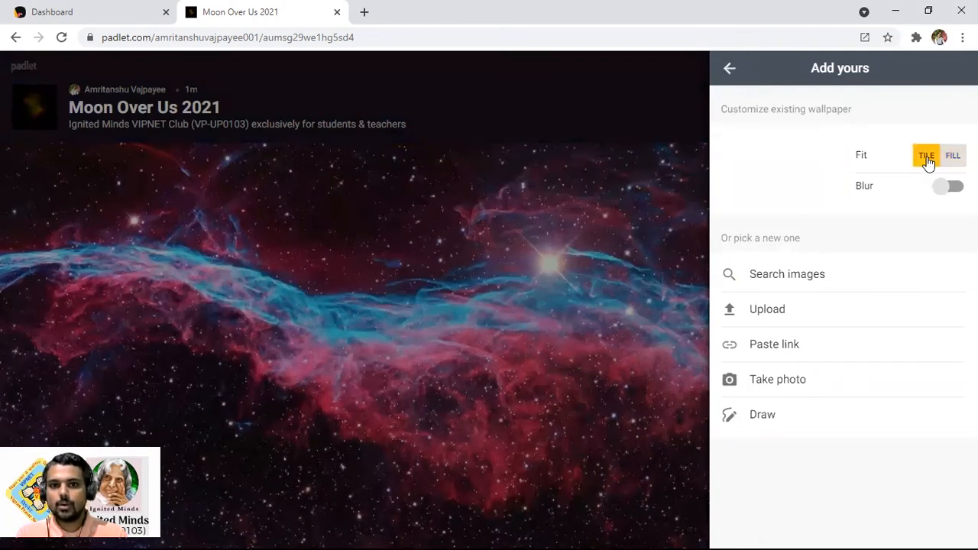
click(953, 158)
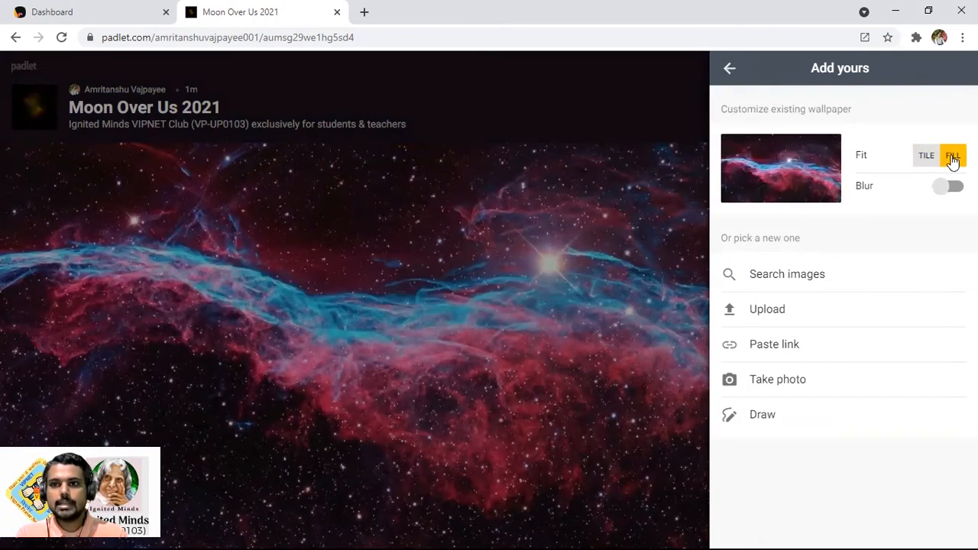
click(951, 187)
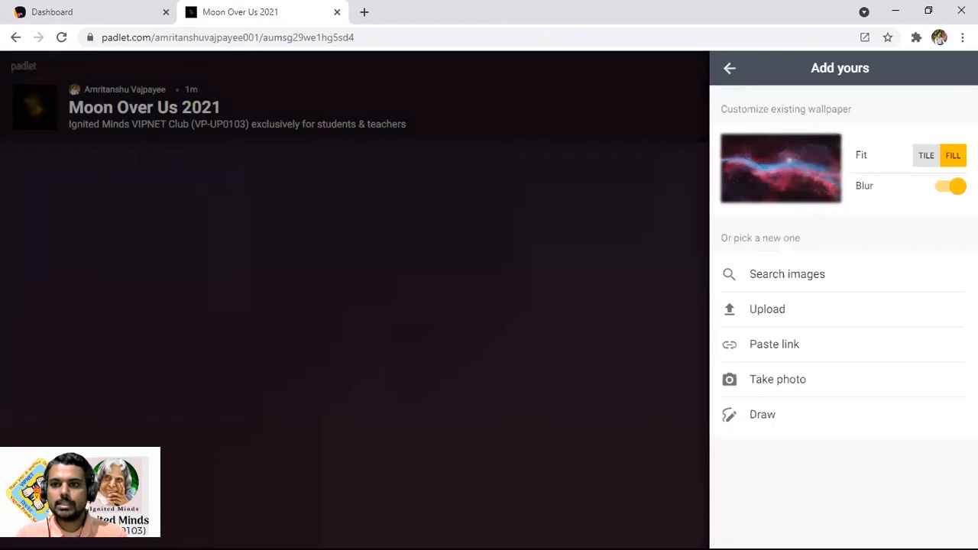
click(950, 187)
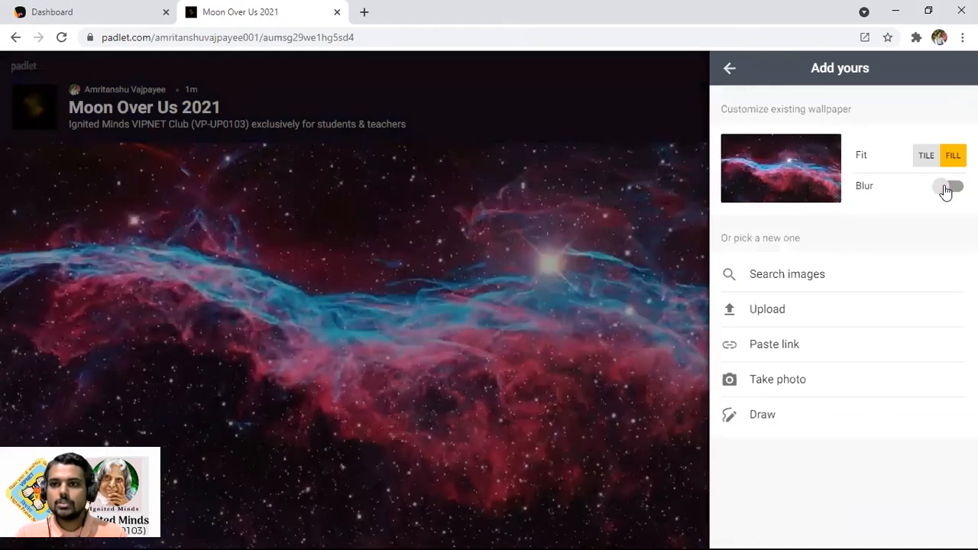
click(730, 70)
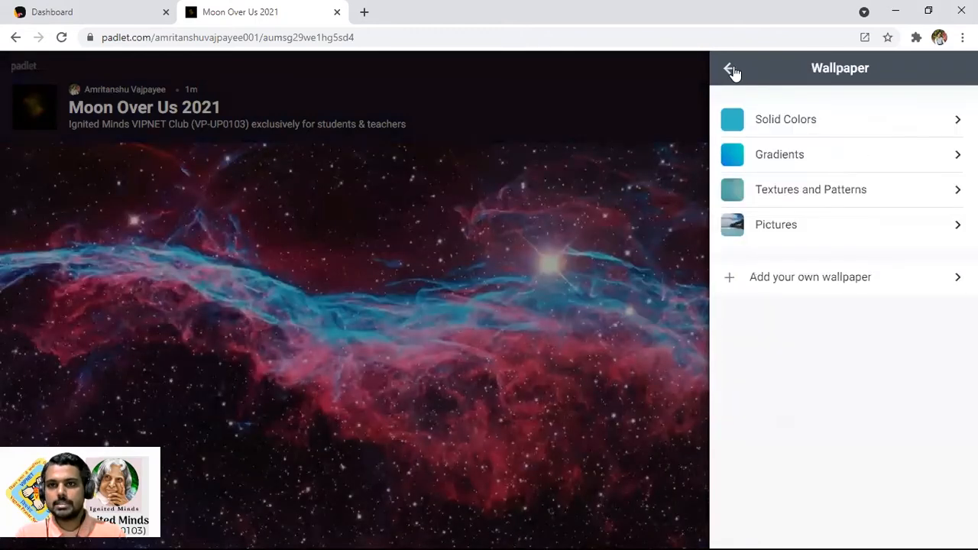
click(731, 69)
In Posting settings, switch Attribution on, set New post position to LAST, and turn Comments on
scroll(893, 382, down, 1)
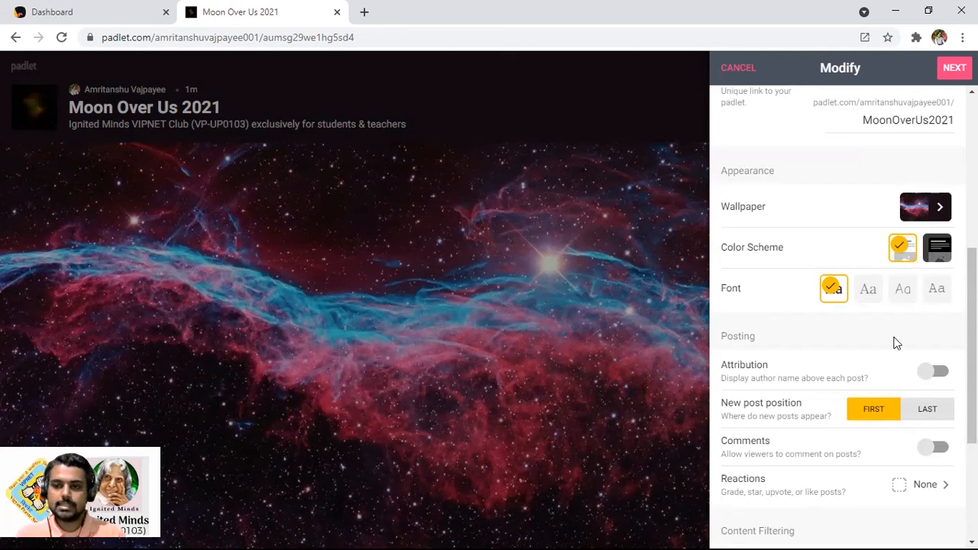
scroll(921, 329, down, 1)
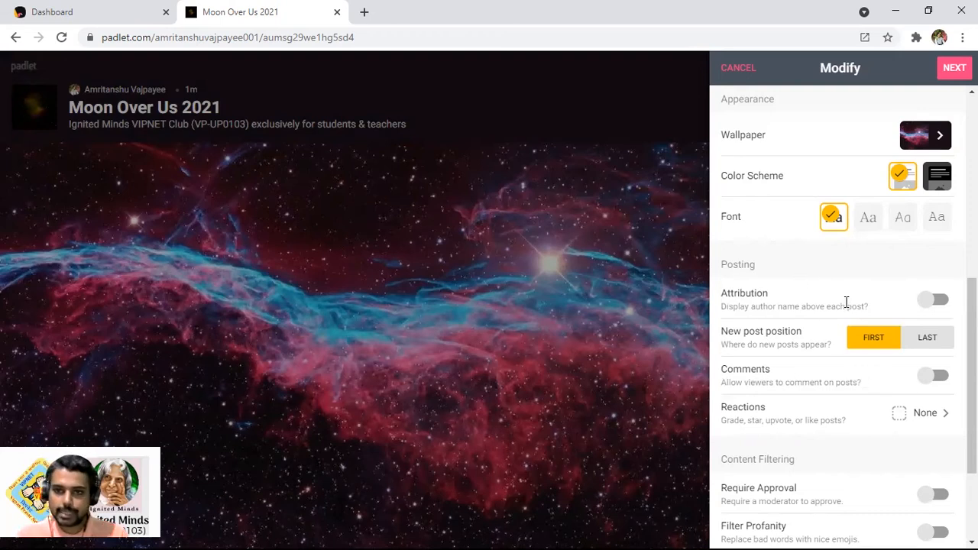
scroll(844, 306, down, 2)
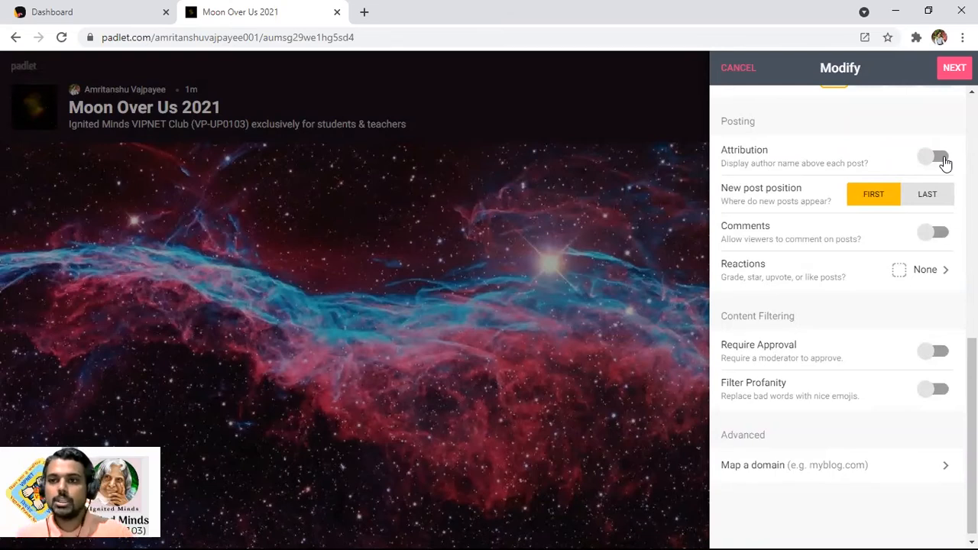
click(940, 158)
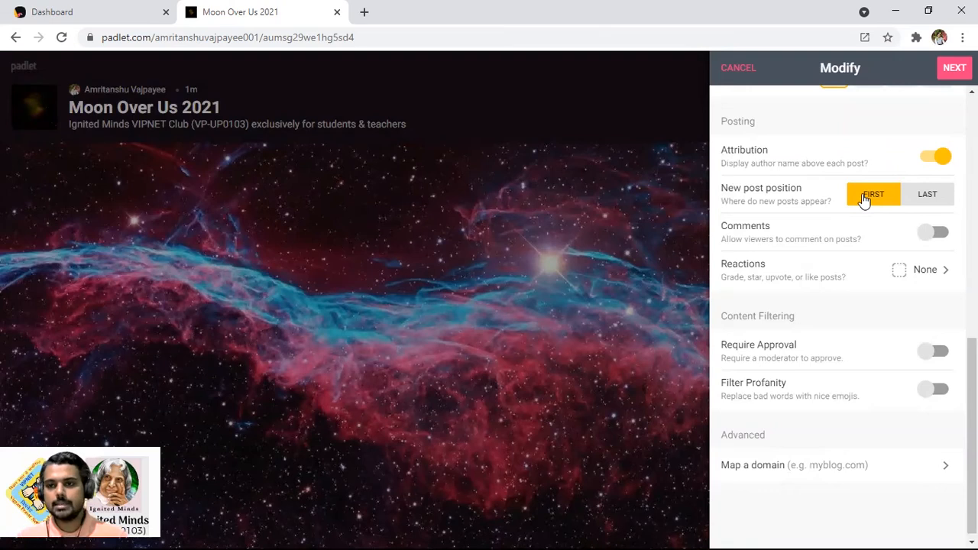
click(922, 194)
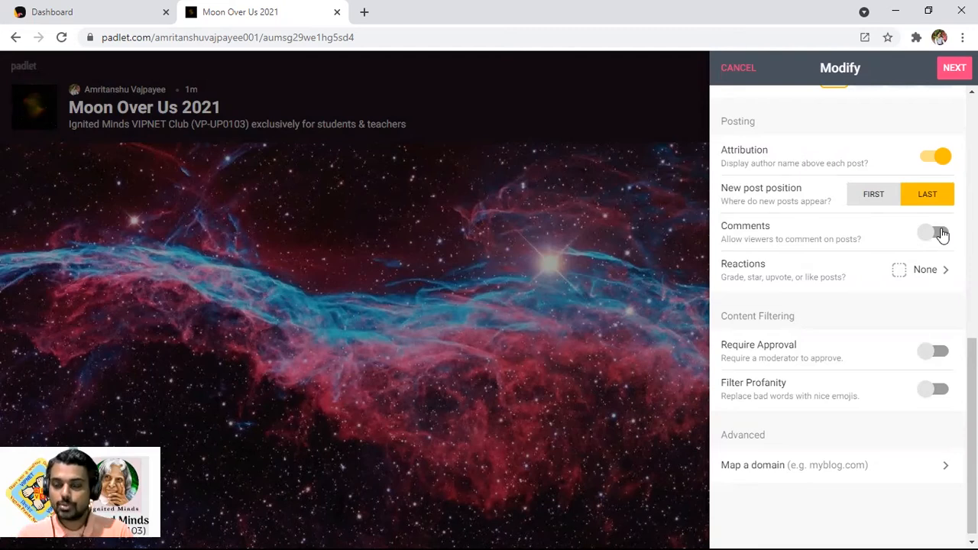
click(943, 235)
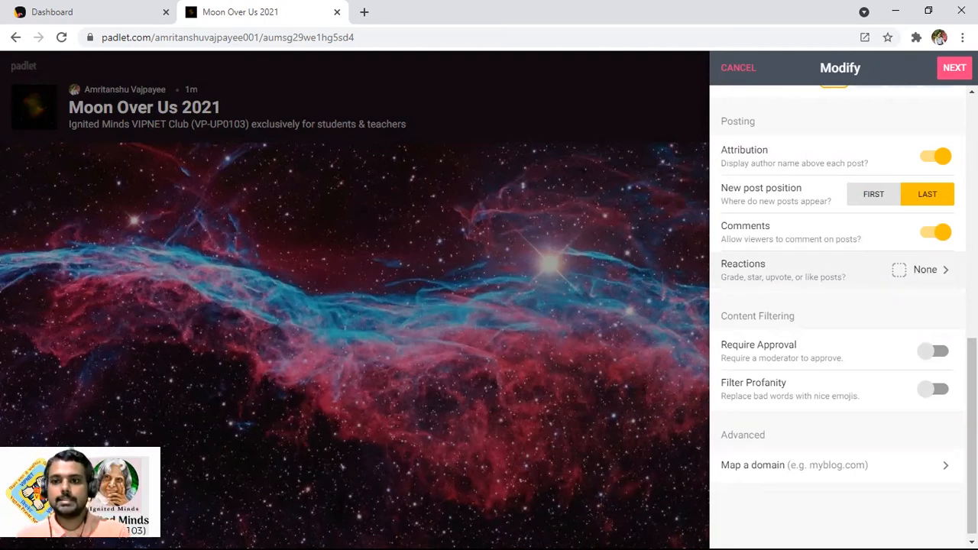
Try the Like, Vote, Star and Grade reaction options, then settle on Like
click(937, 273)
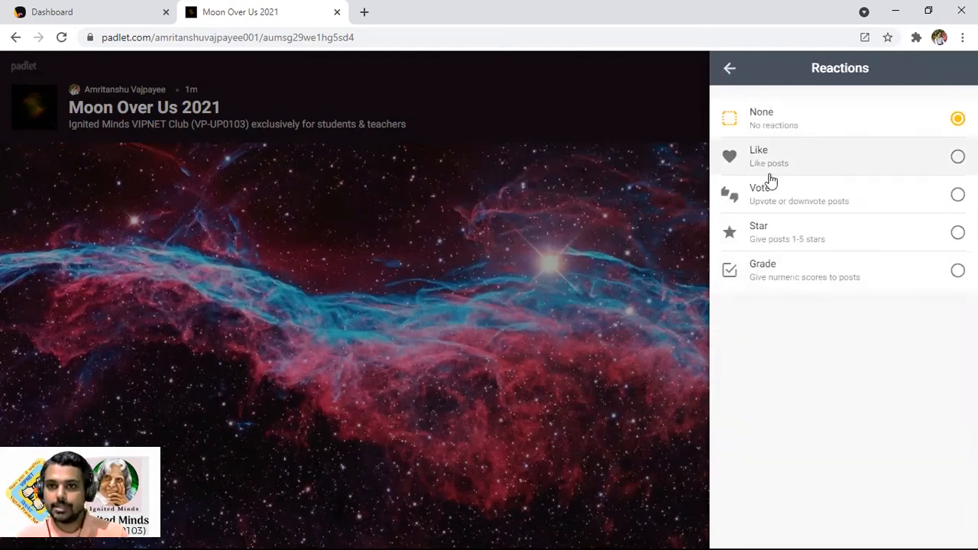
click(958, 157)
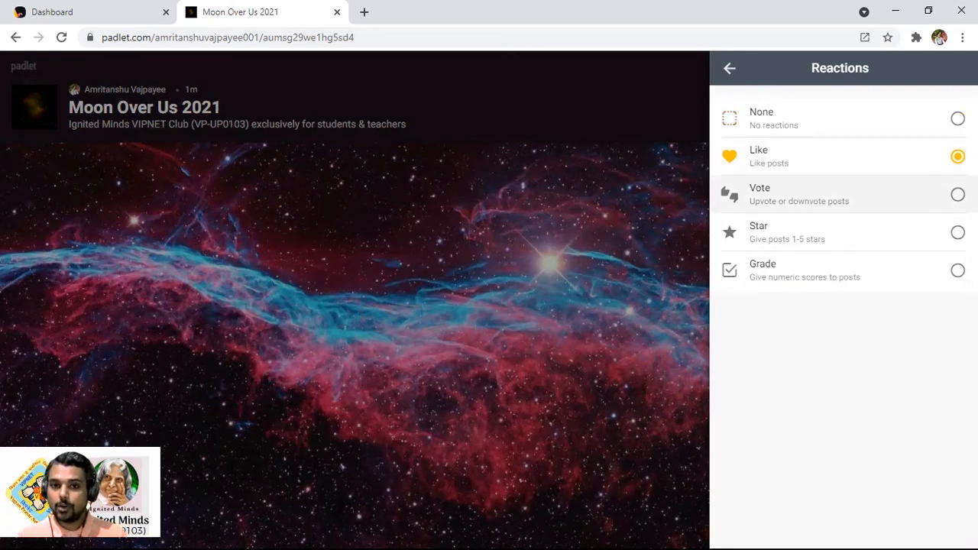
click(958, 195)
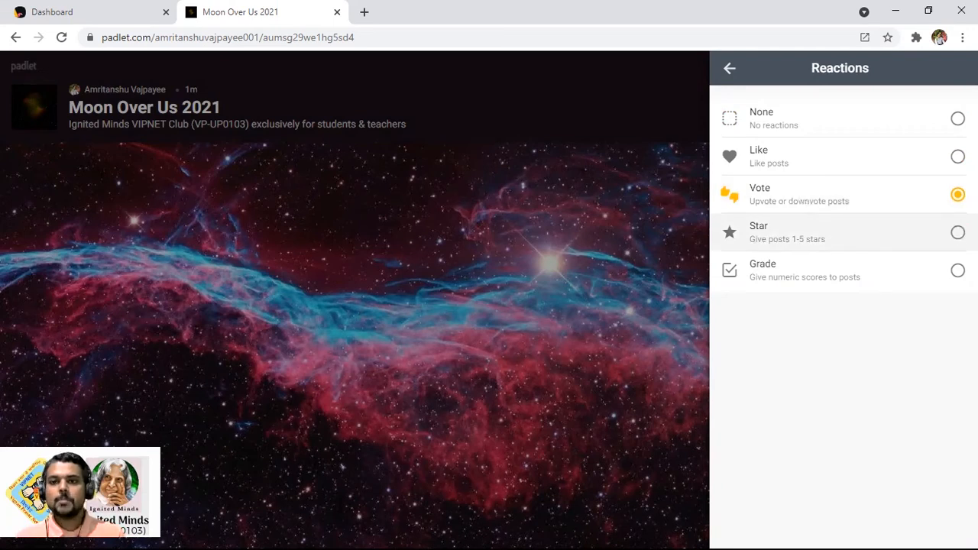
click(958, 233)
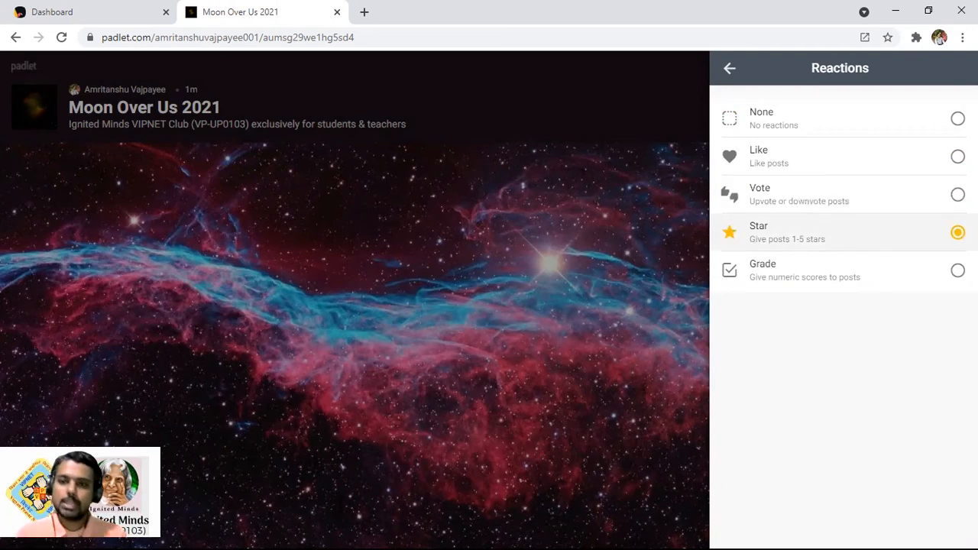
click(957, 270)
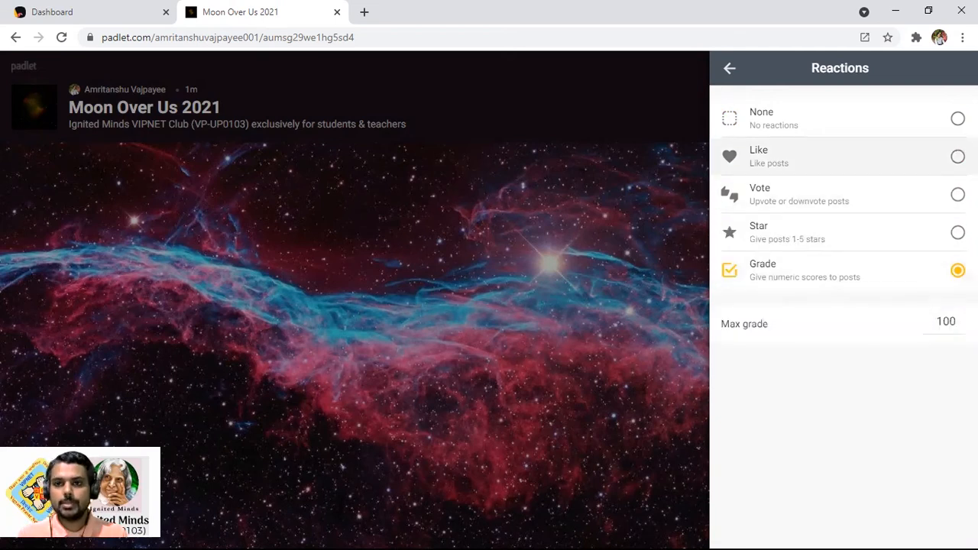
click(958, 156)
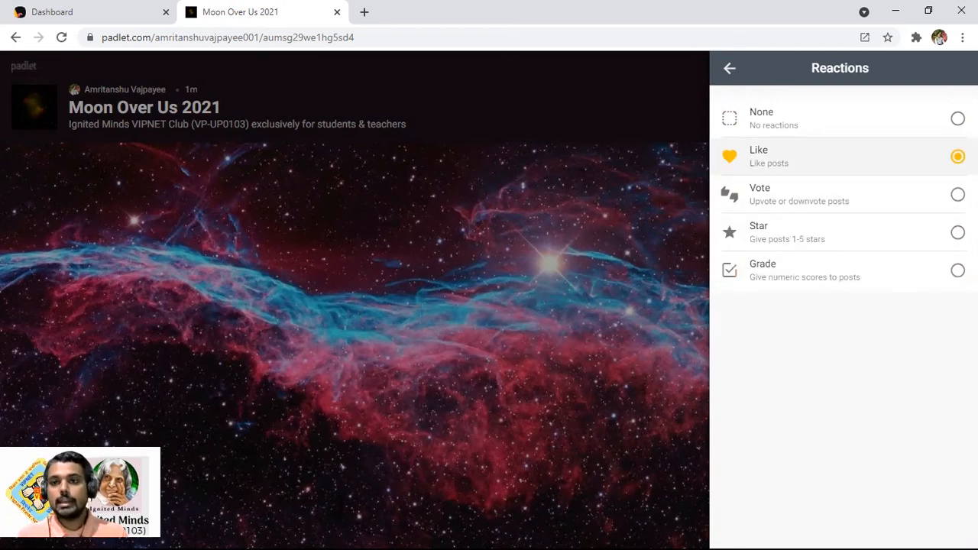
click(732, 72)
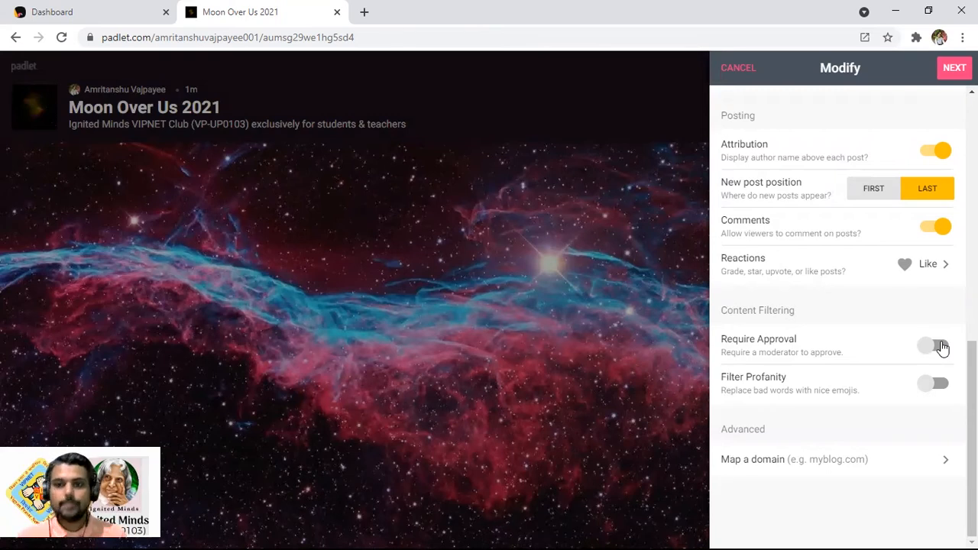
click(936, 347)
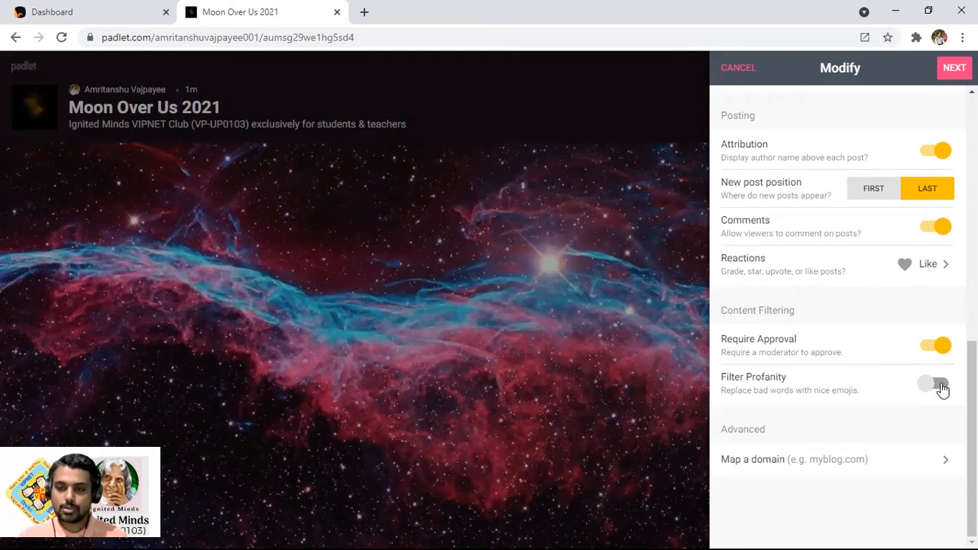
click(939, 384)
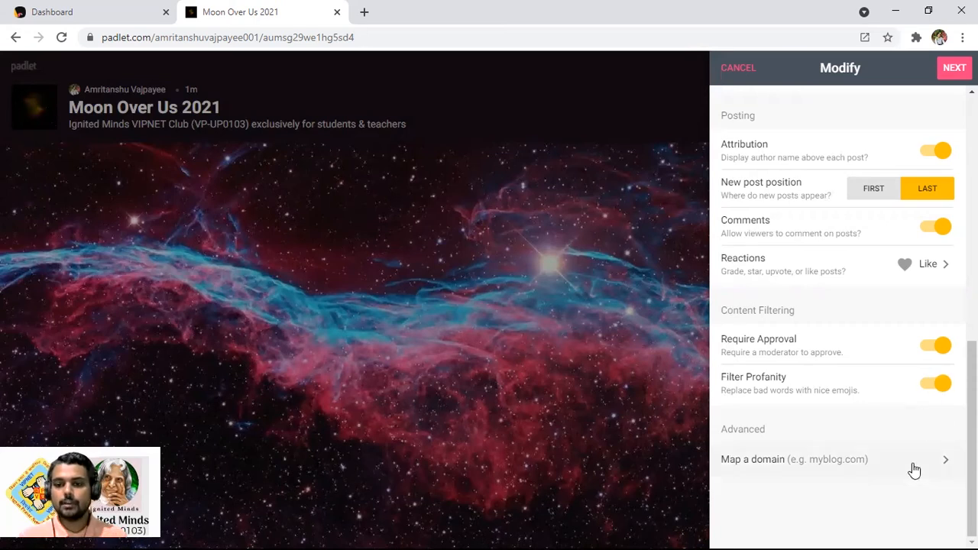
scroll(915, 295, up, 1)
scroll(914, 294, up, 5)
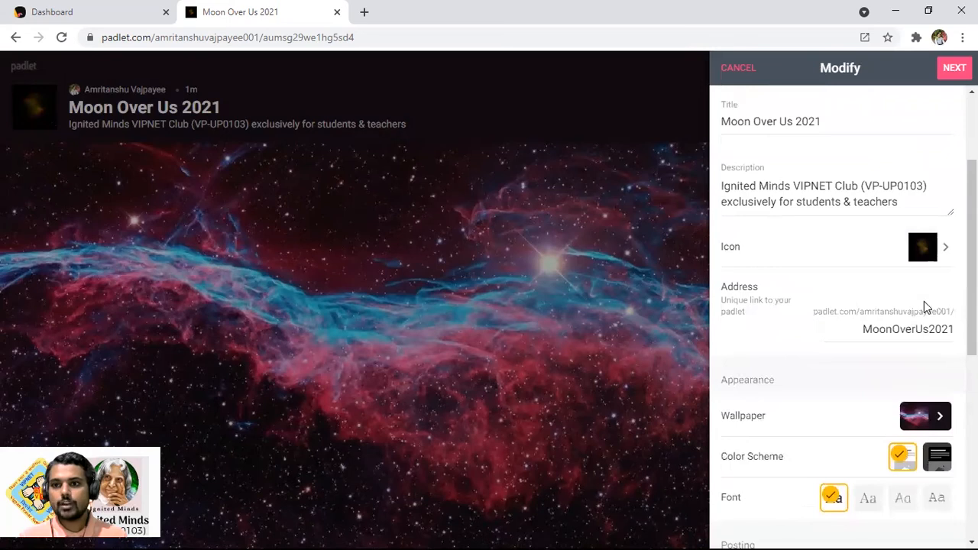
Save the settings with the MoonOverUs2021 address and bring up the finished board for posting
click(953, 77)
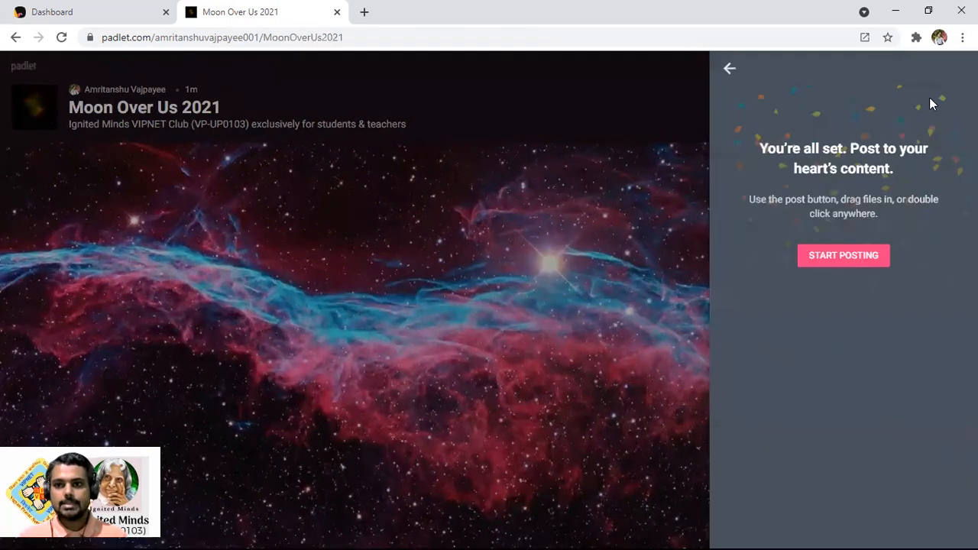
click(854, 257)
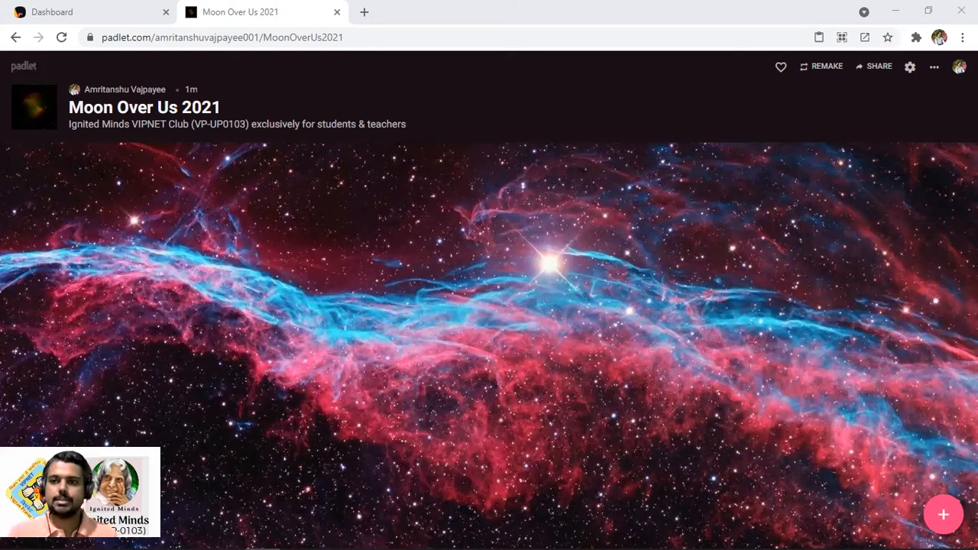
Look over the padlet format choices without changing them, then start a blank new post
click(933, 72)
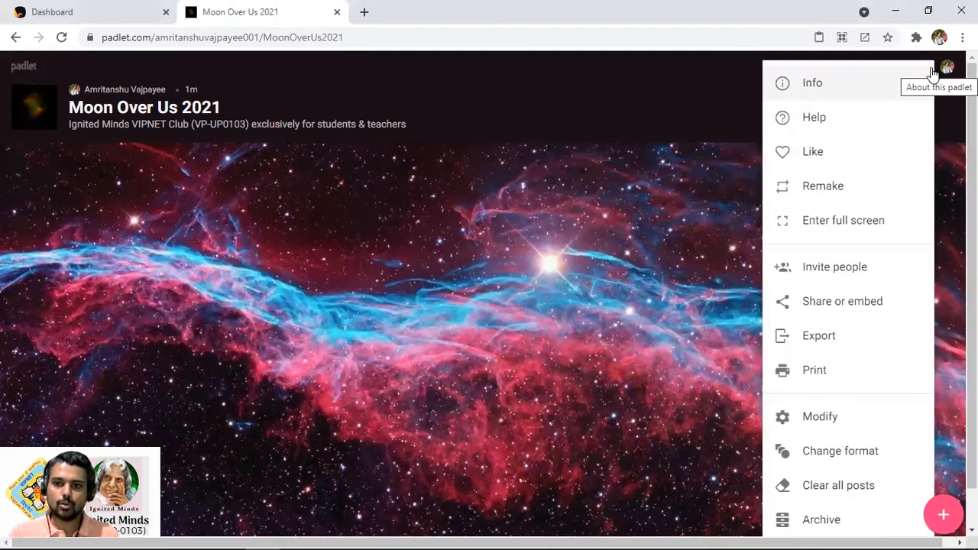
click(845, 457)
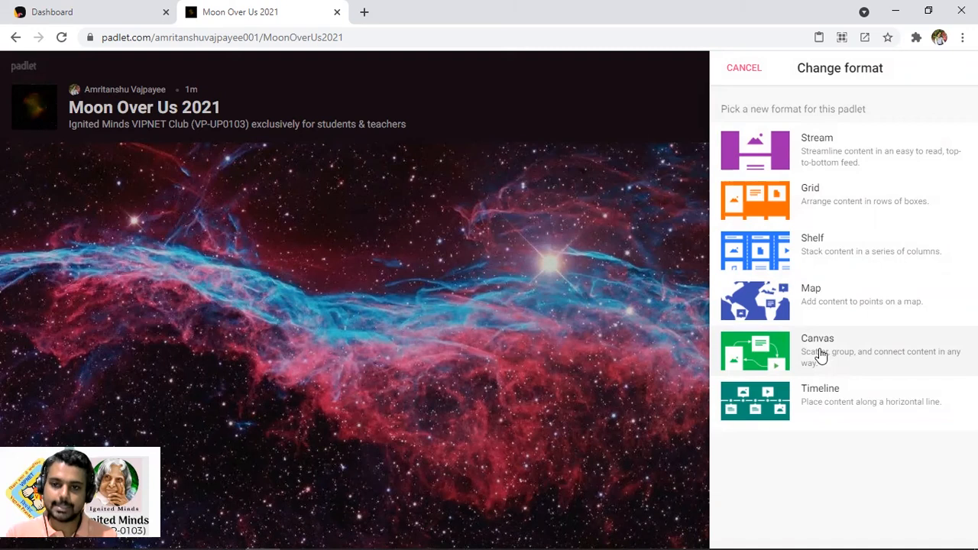
click(659, 470)
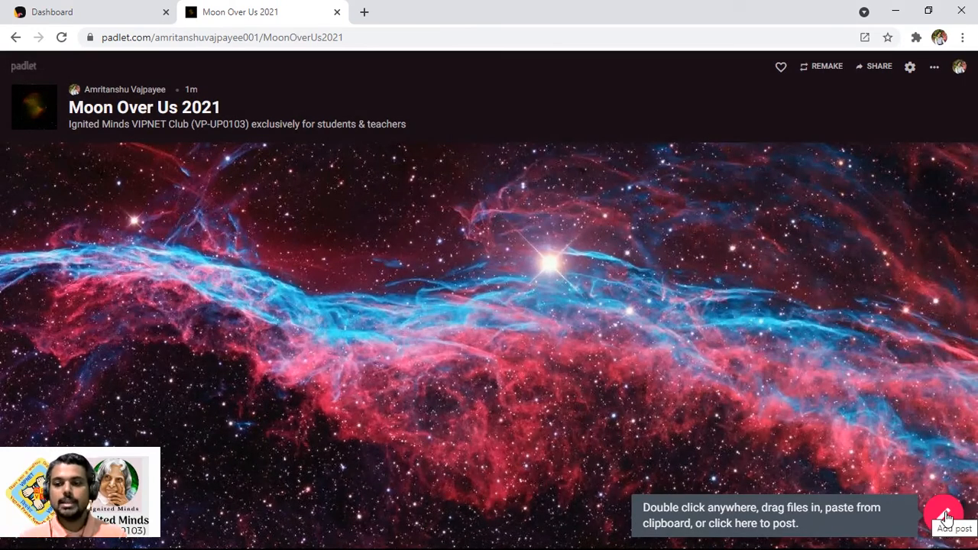
click(946, 517)
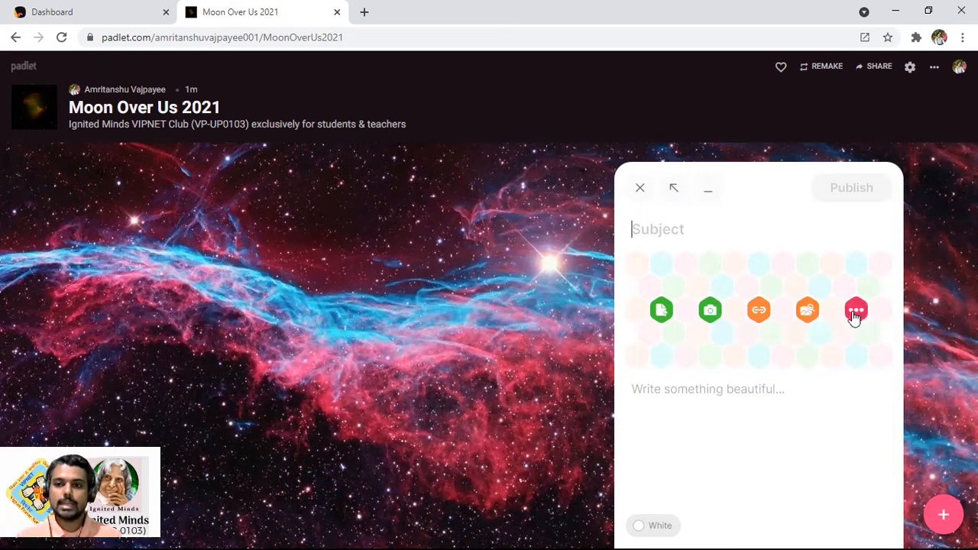
Attach the moon-1366x768-006.jpg image to the new post
click(855, 312)
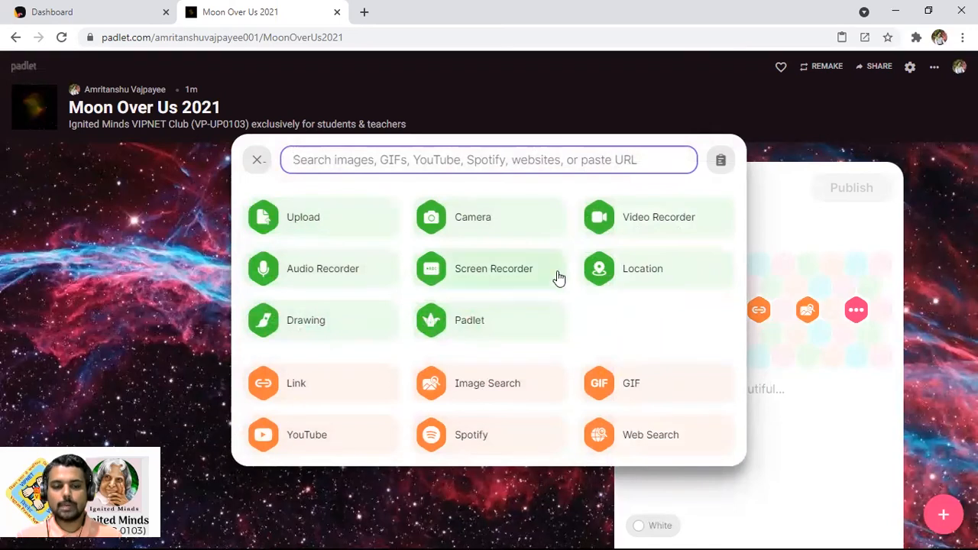
click(276, 219)
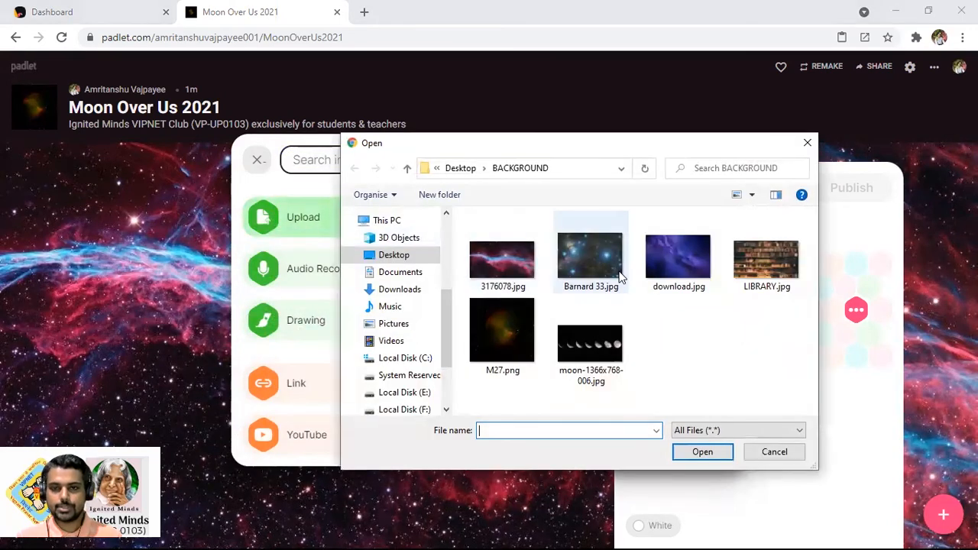
click(581, 334)
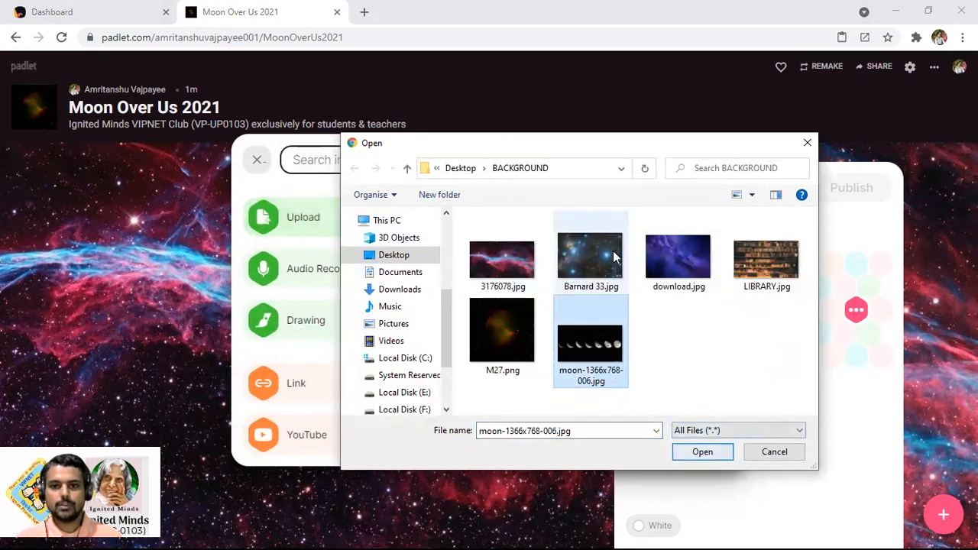
click(700, 455)
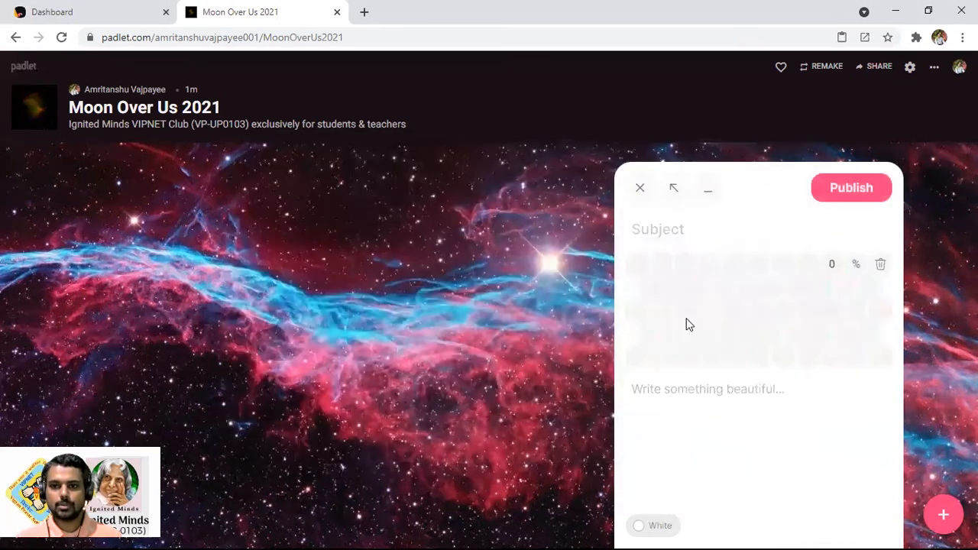
Add subject 'Phases of the Moon', a location caption and July 2021 body, colour it green, publish
click(675, 230)
text(Phases of the Moon)
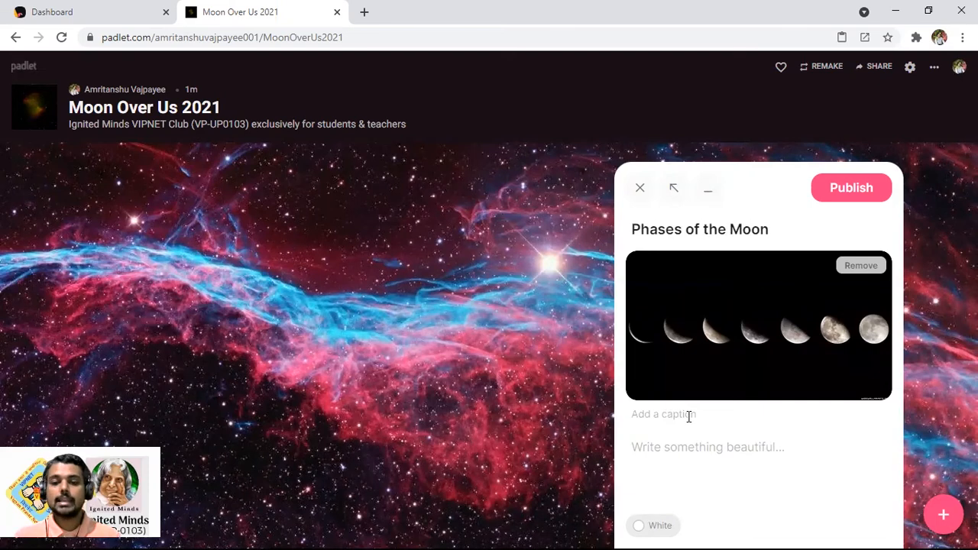
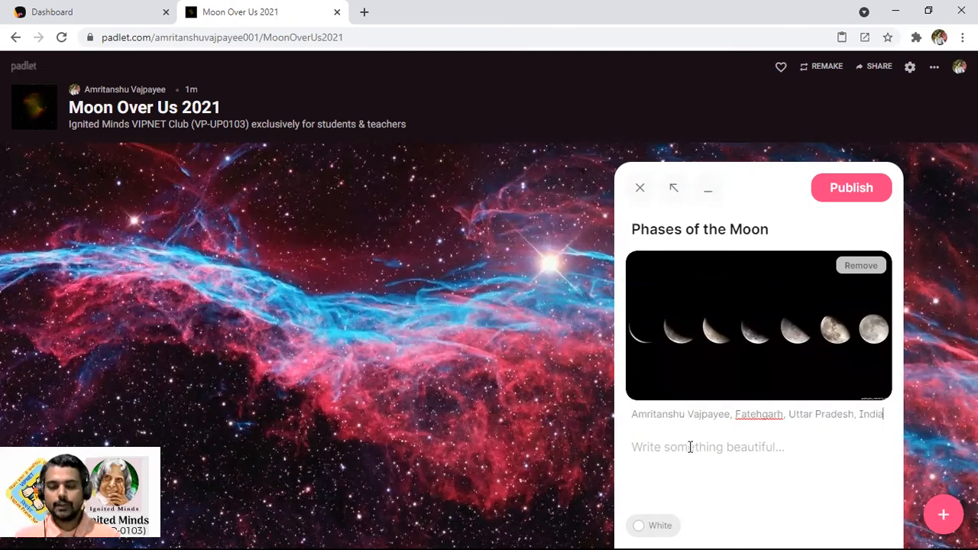
click(690, 447)
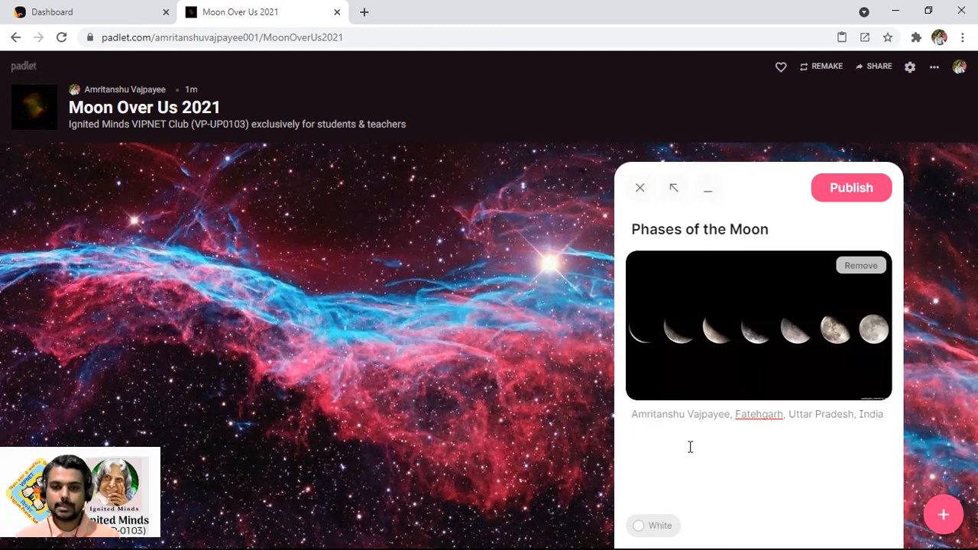
text(In the month of July 2021, Phases of the moon.)
click(655, 525)
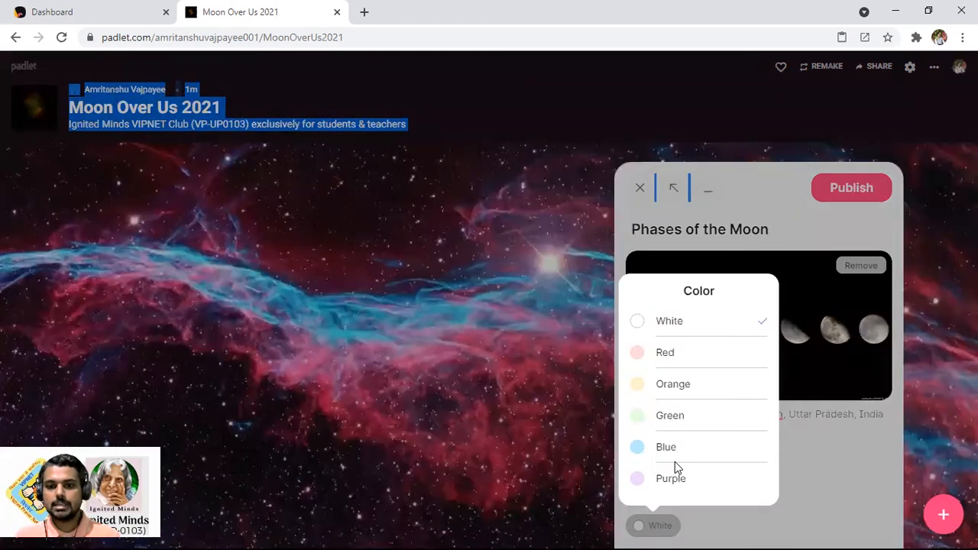
click(671, 417)
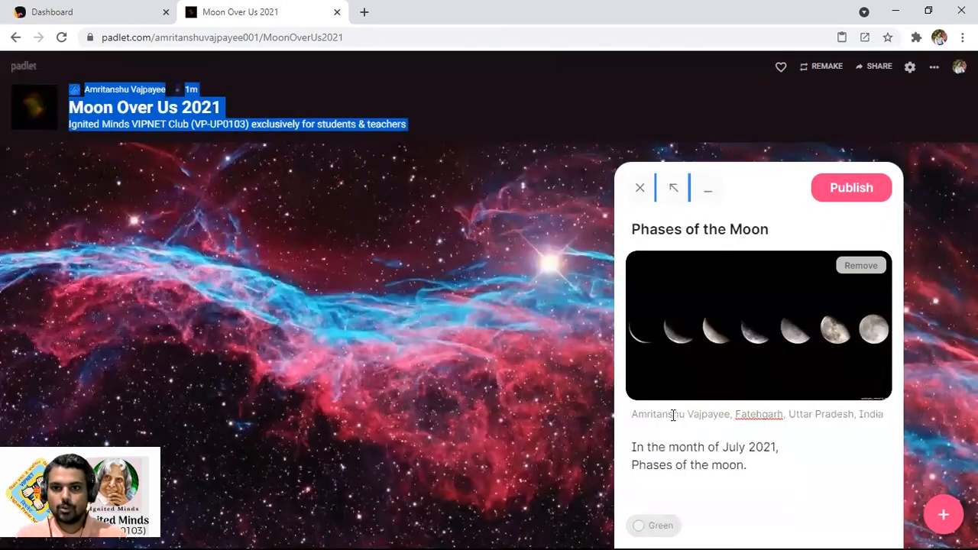
click(848, 190)
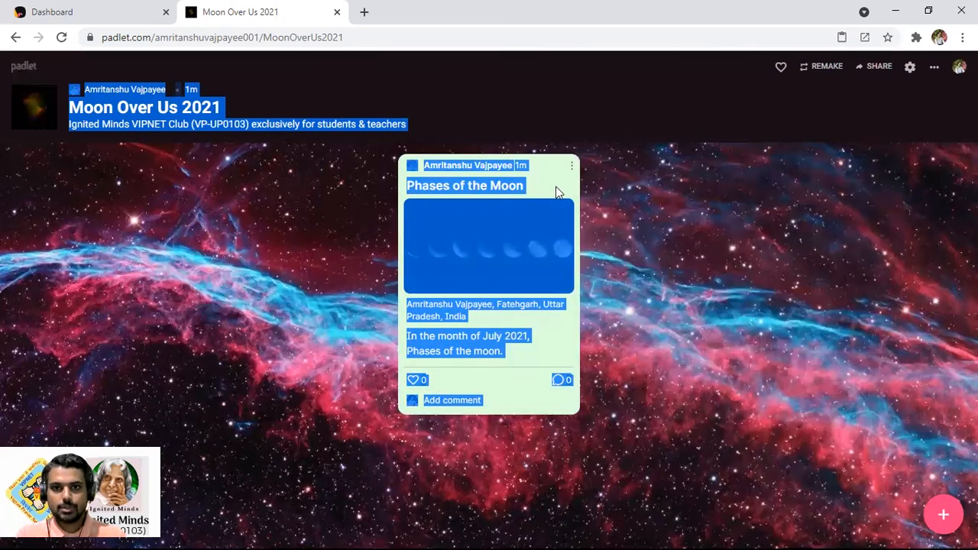
click(611, 425)
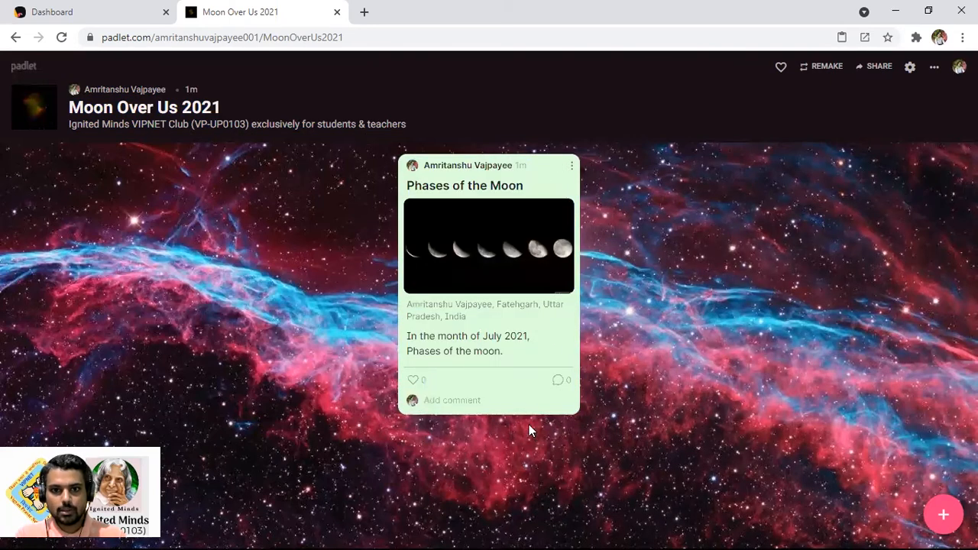
Like the Phases of the Moon post and leave the comment 'Wow' on it
click(415, 388)
click(459, 399)
text(Wow)
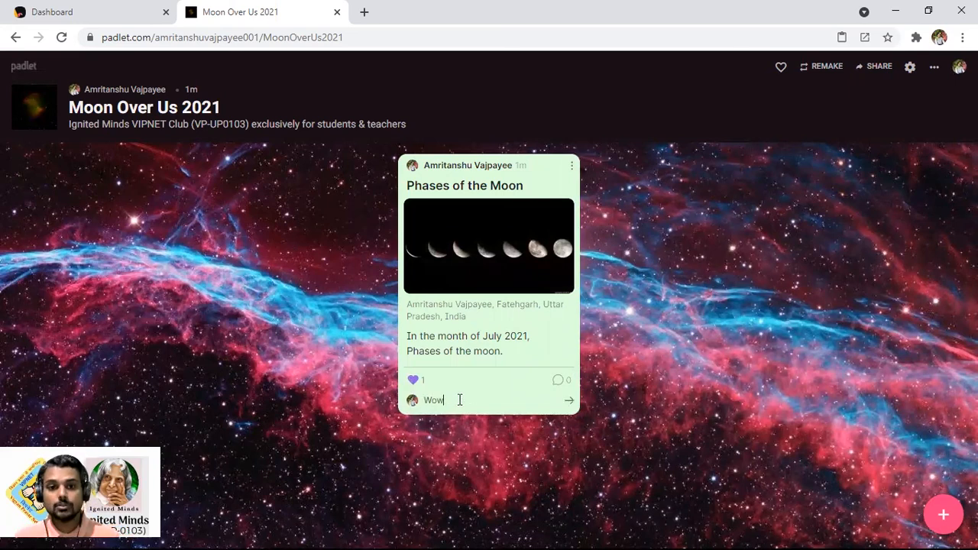
click(570, 402)
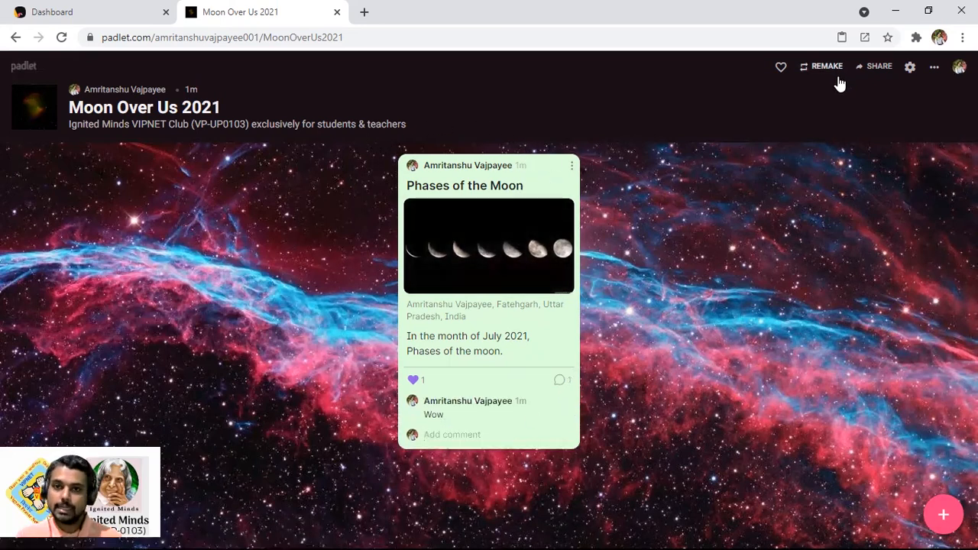
Save the padlet's privacy as Public with Can write permission, and copy its link
click(879, 69)
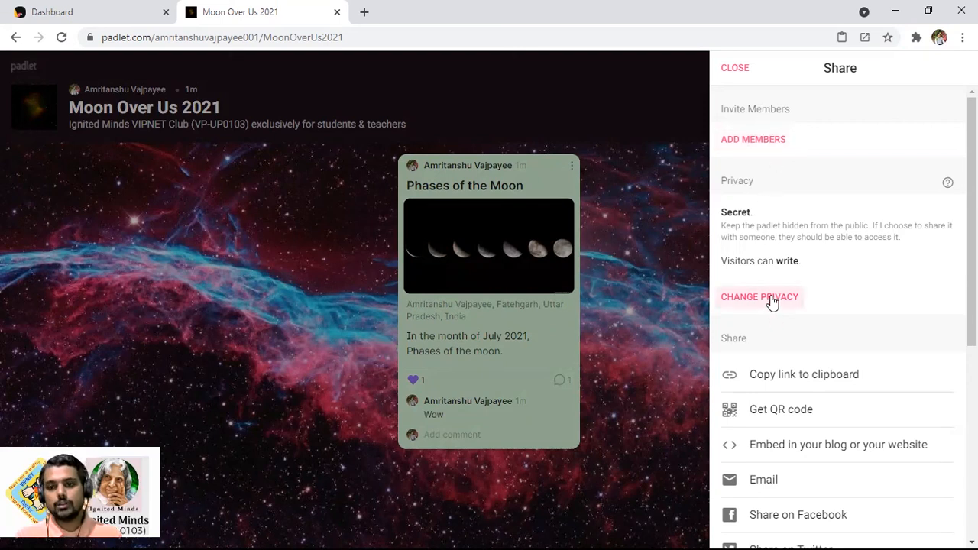
click(772, 302)
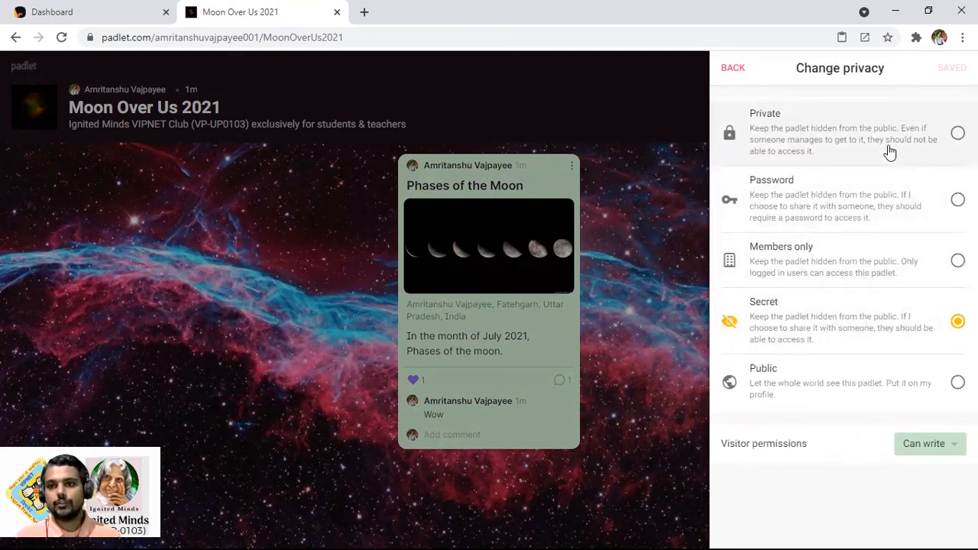
click(922, 382)
click(940, 450)
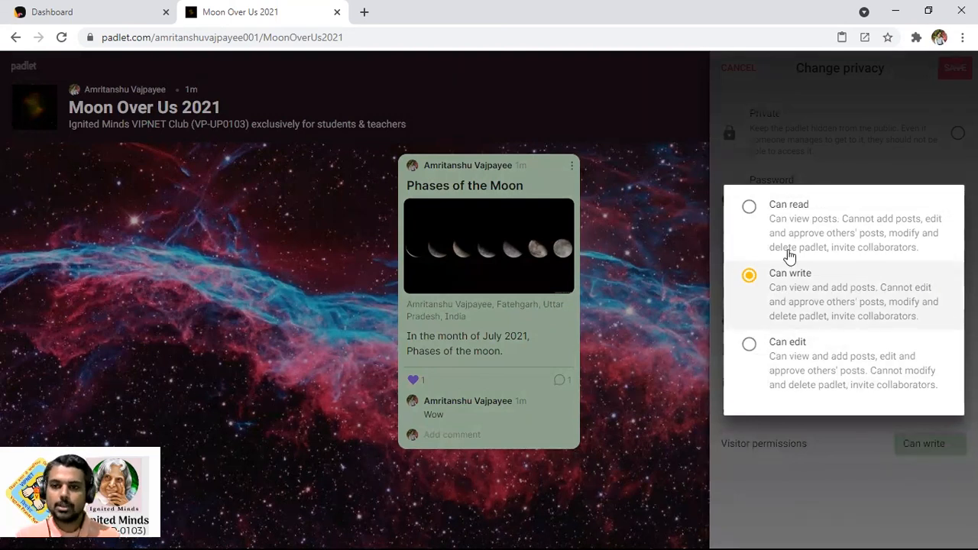
click(818, 162)
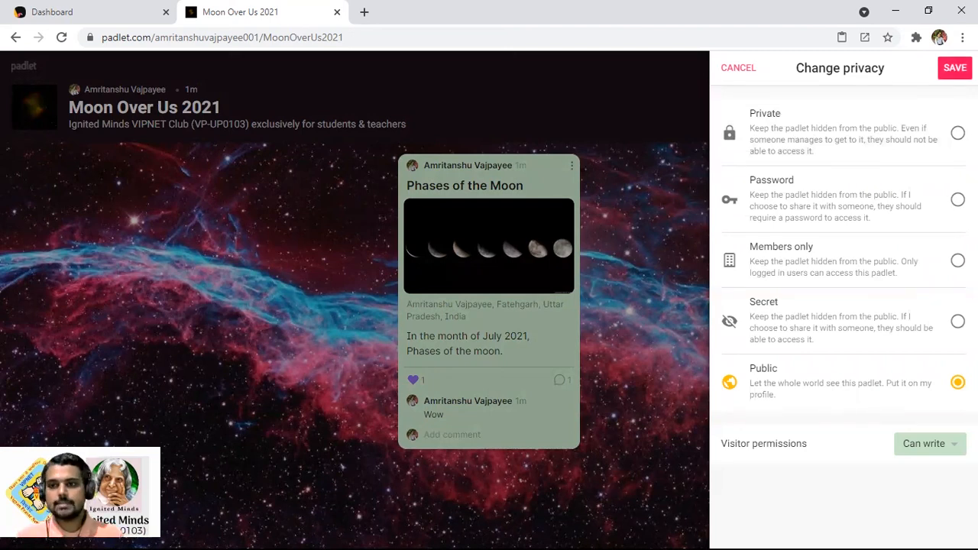
click(955, 67)
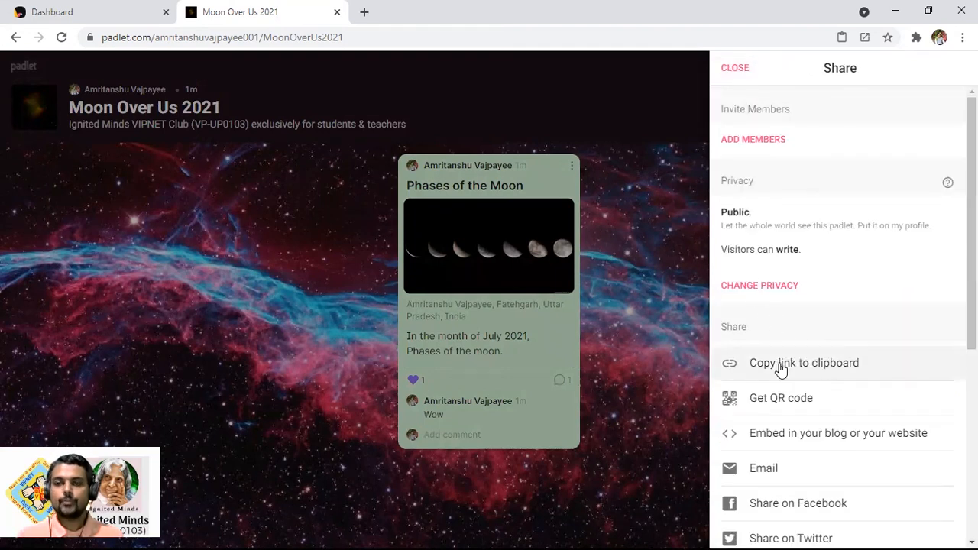
click(732, 38)
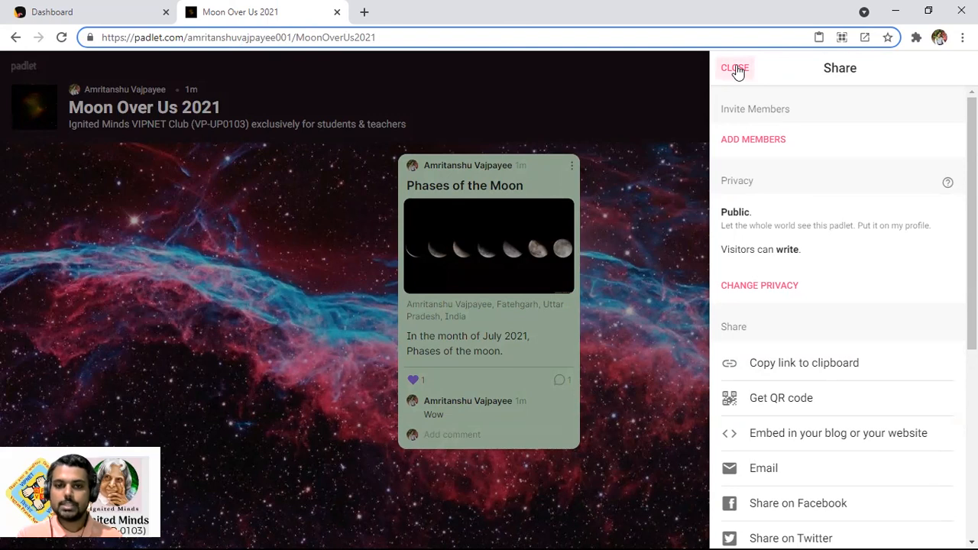
click(735, 68)
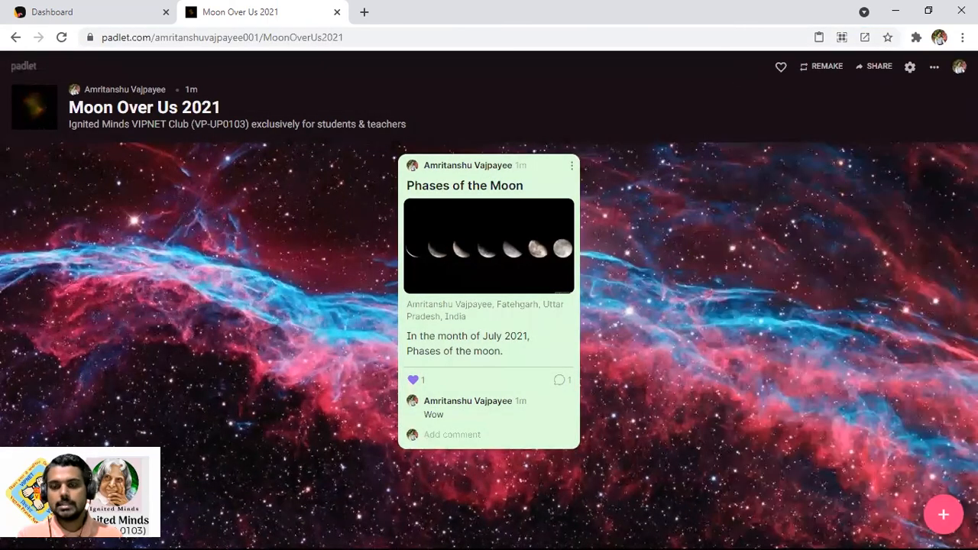